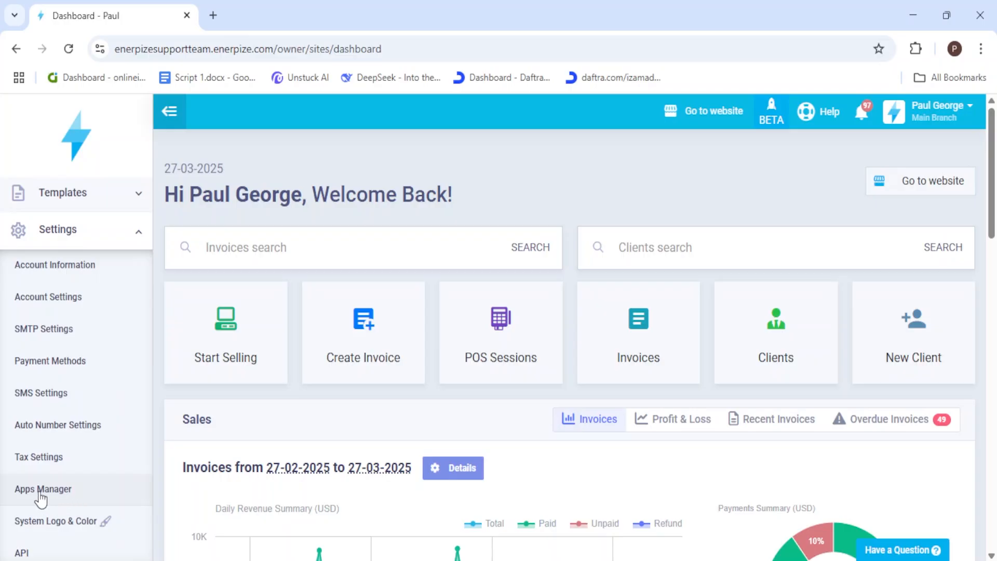
Open the apps manager and review the activated sales, accounting and operation apps.
left_click(42, 499)
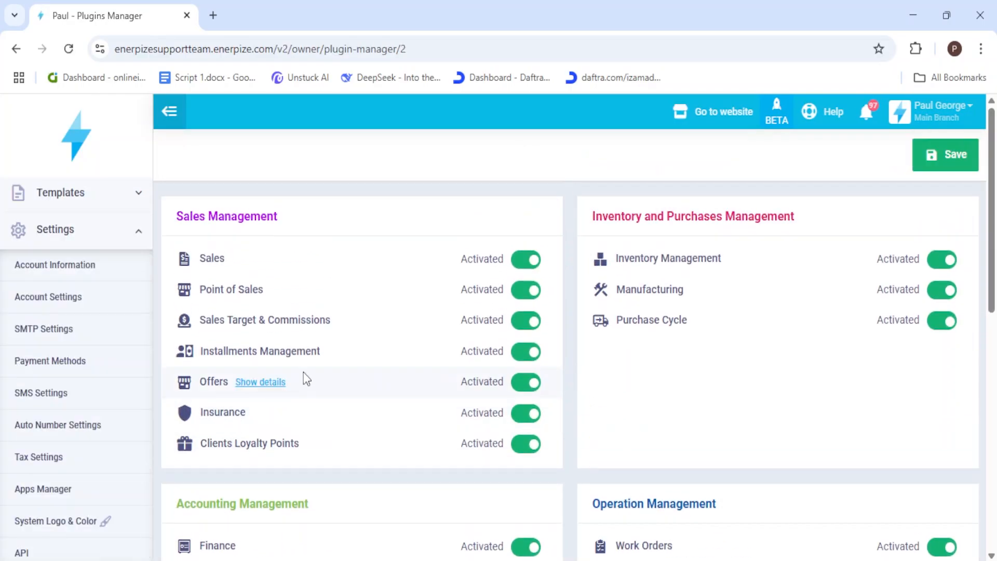
scroll(303, 379, "down", 2)
left_click_drag(316, 430, 152, 427)
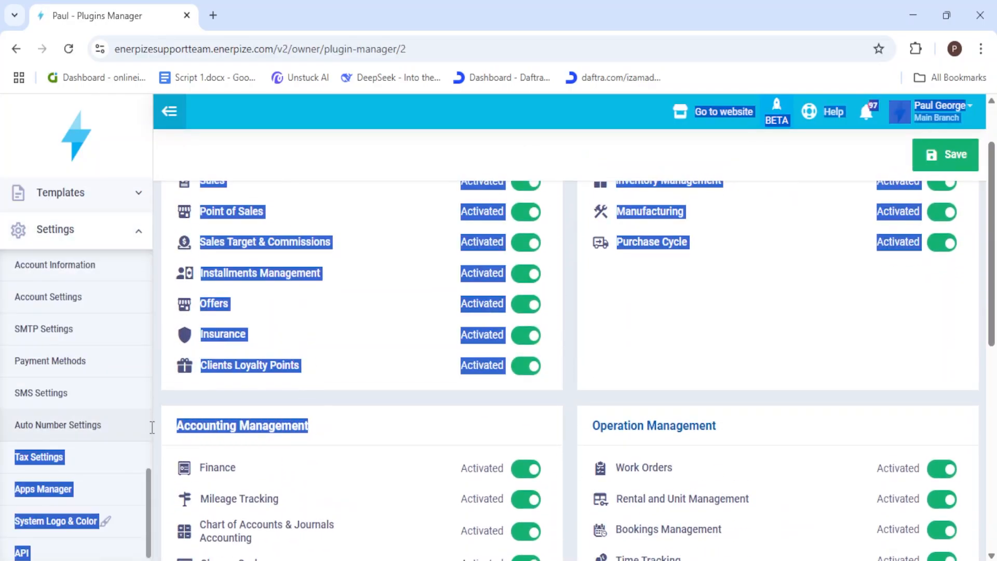
left_click(344, 423)
scroll(493, 475, "down", 2)
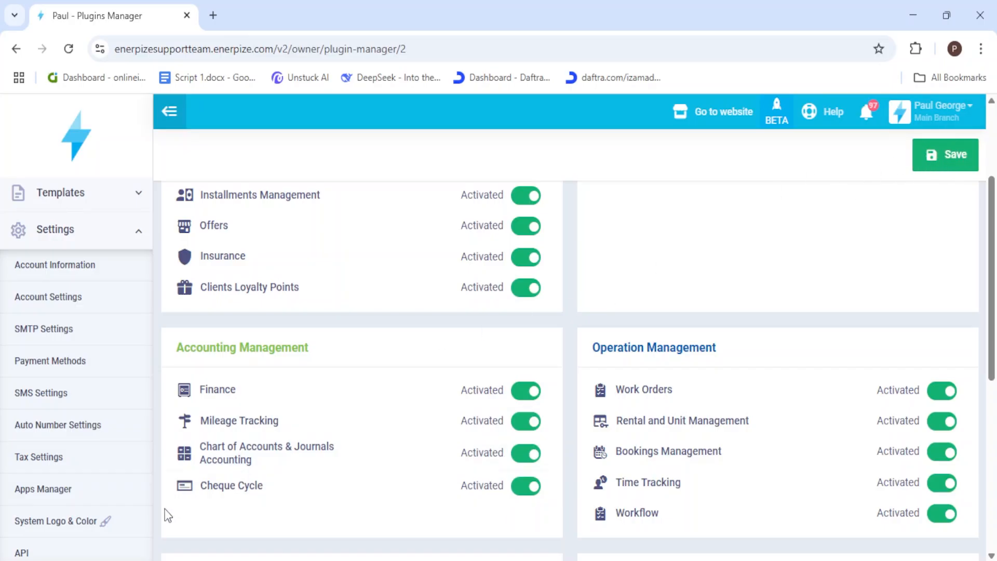
Open the expenses list in the Finance module and start a new expense.
left_click_drag(149, 505, 152, 337)
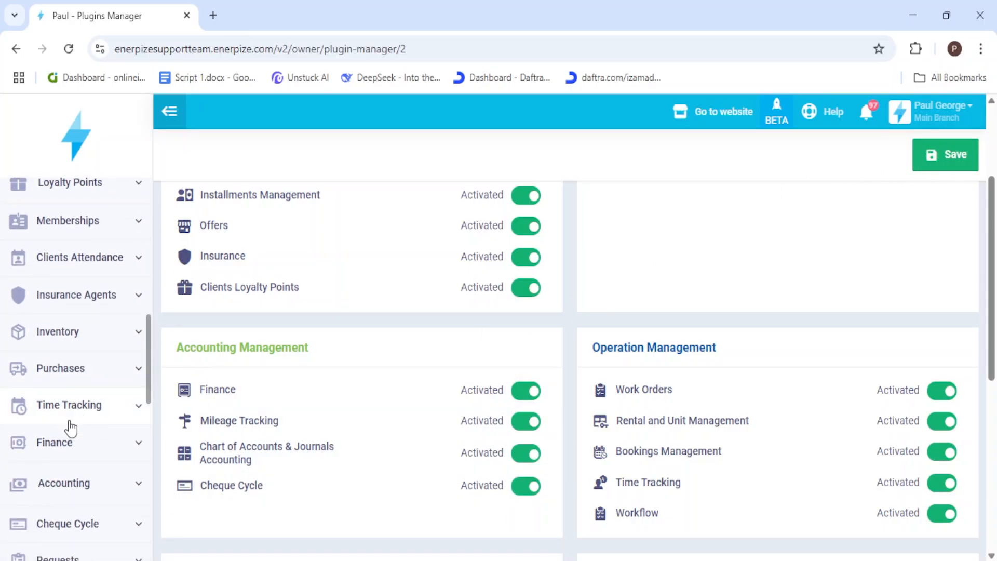
left_click(40, 446)
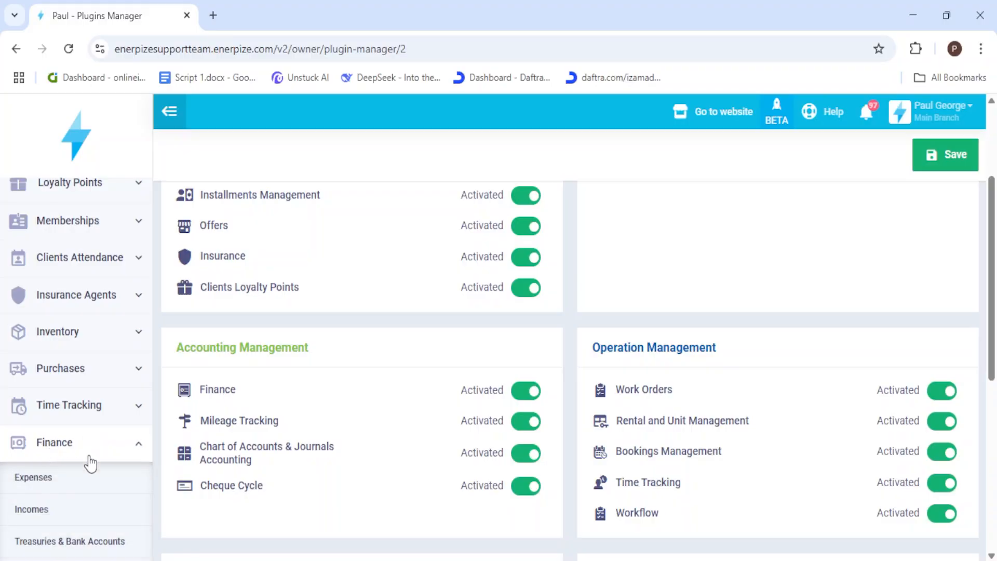
left_click(80, 483)
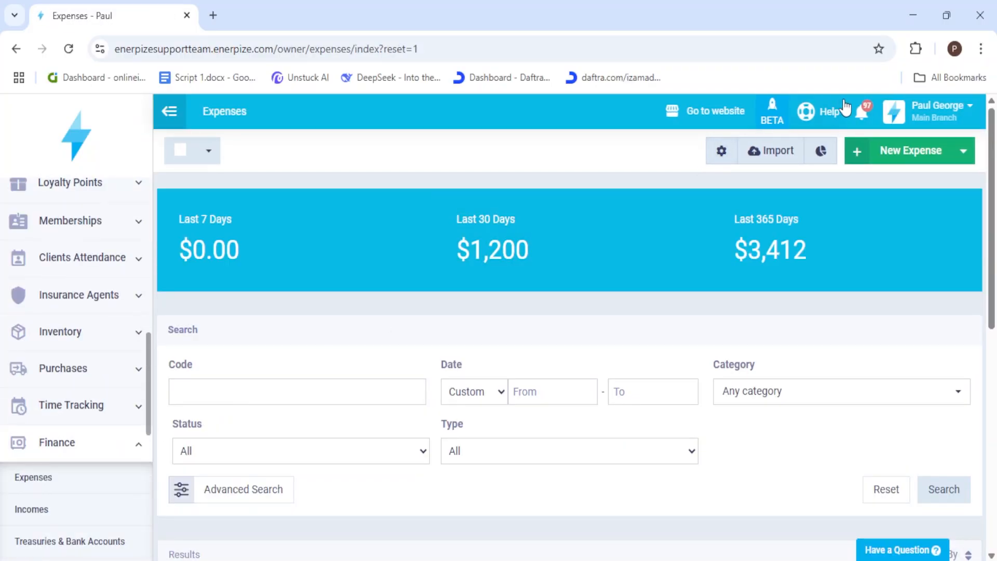
left_click(918, 153)
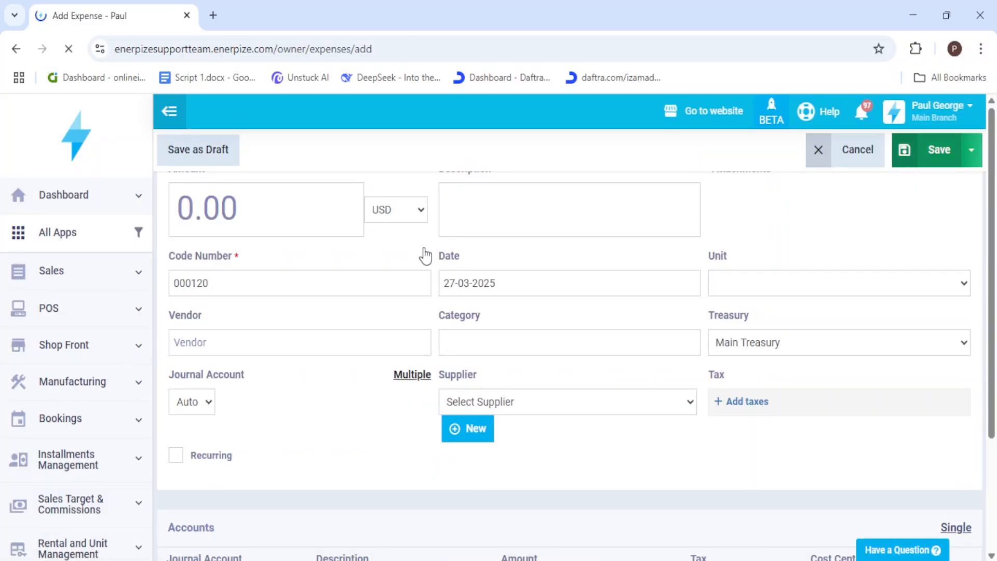
Enter 100 as the expense amount and check the available currencies, keeping USD.
left_click(270, 232)
type("100")
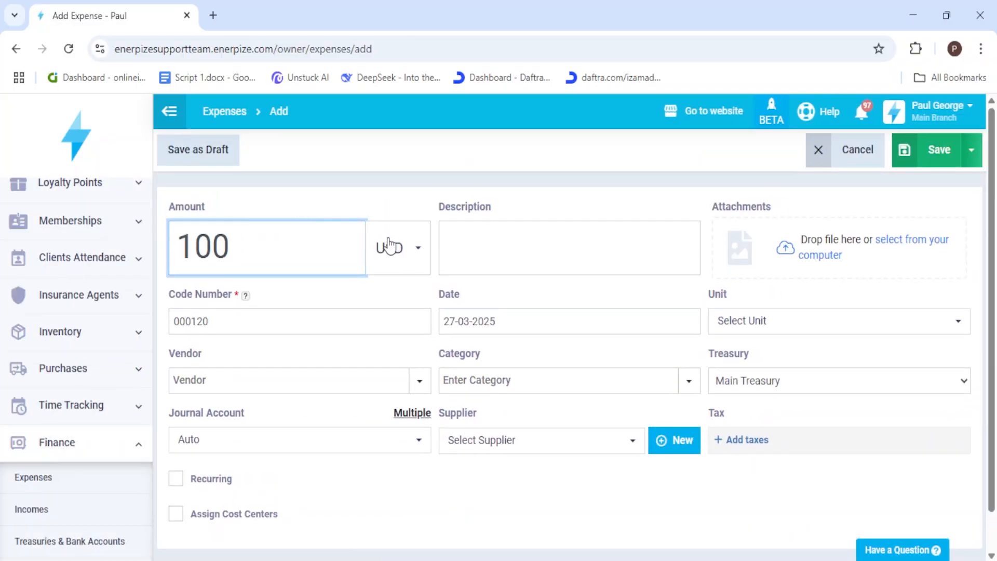
left_click(398, 251)
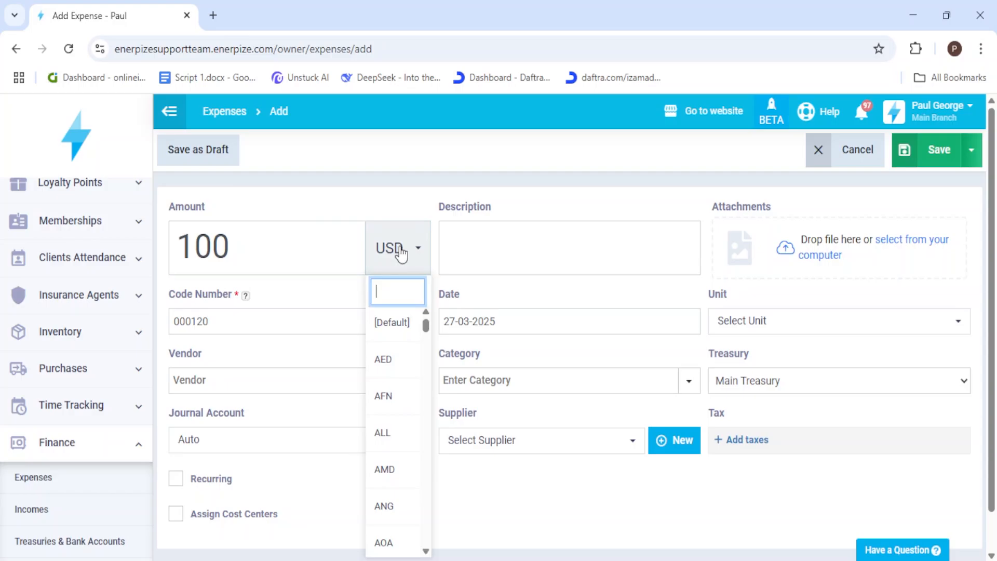
left_click(373, 193)
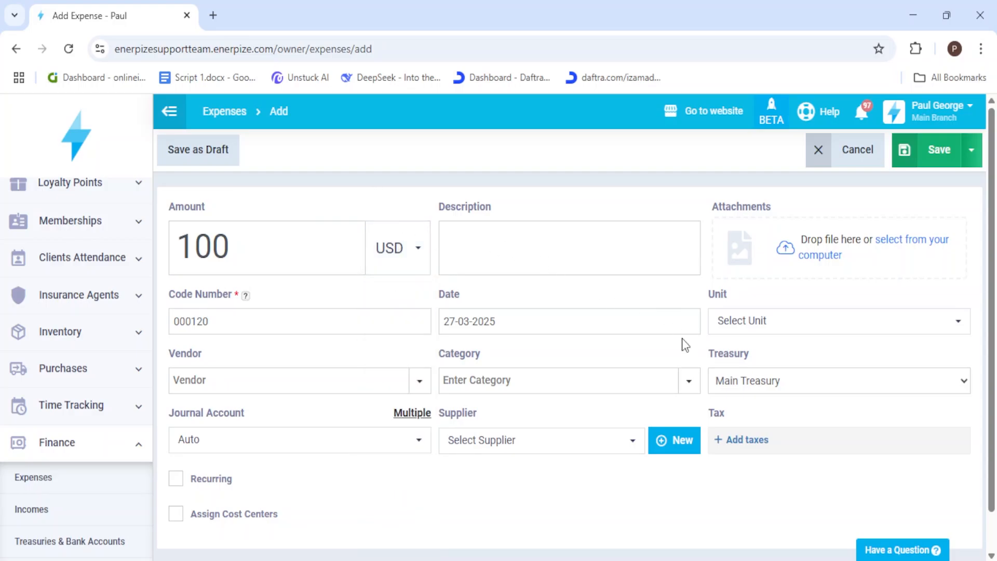
Try NBC Bank as the treasury to check the currency choice, and return the treasury to Main Treasury.
left_click(734, 388)
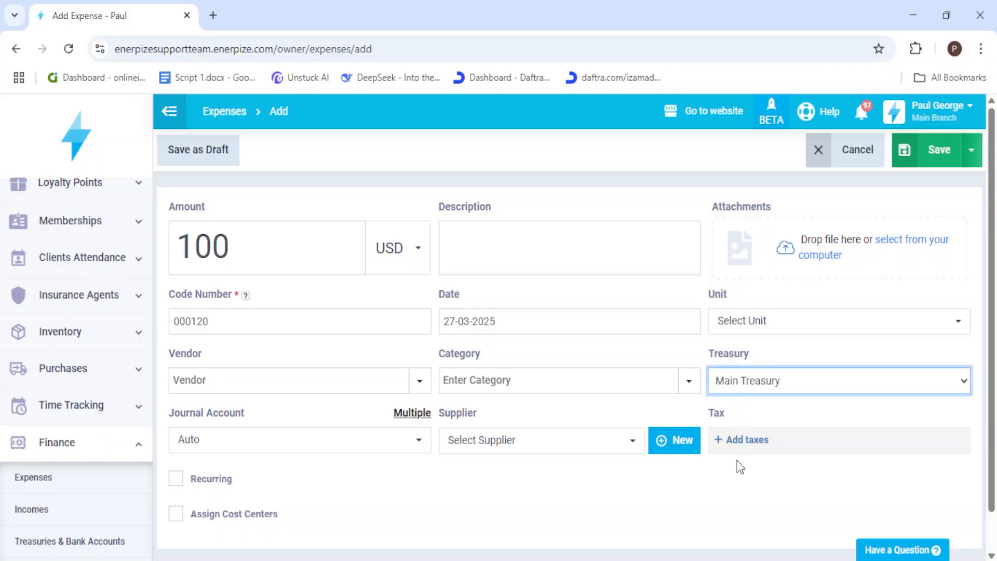
key("Down")
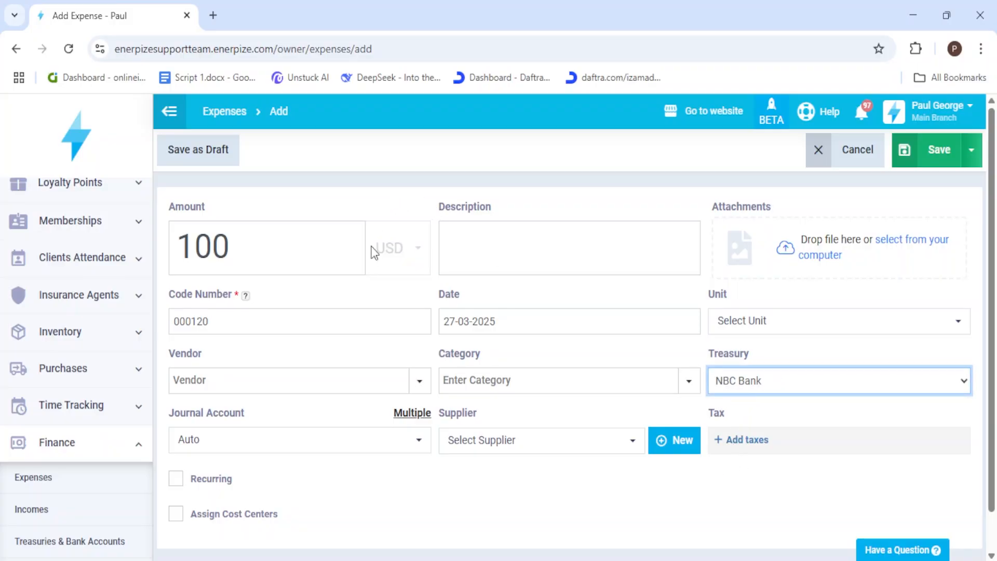
double_click(416, 252)
left_click(418, 257)
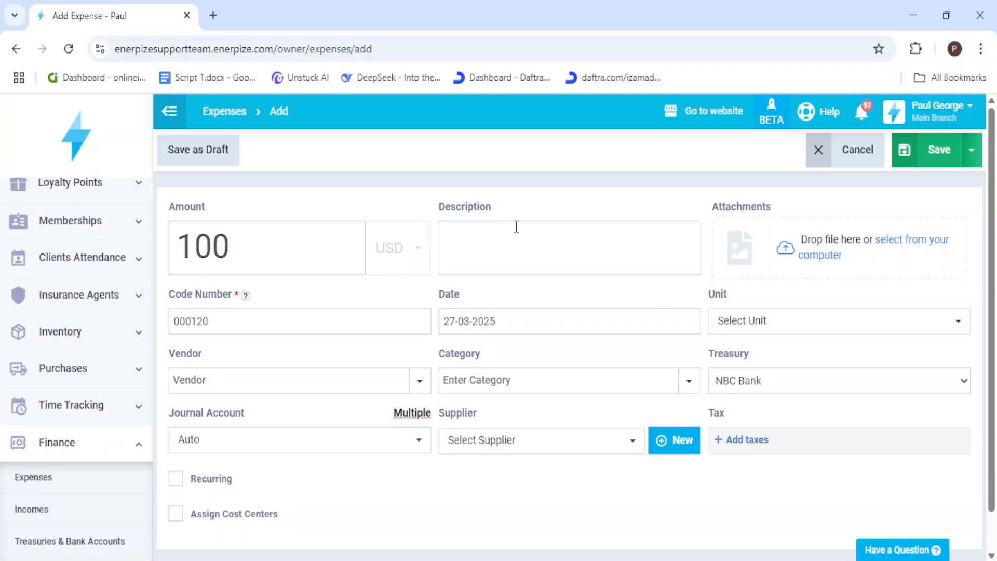
left_click(738, 391)
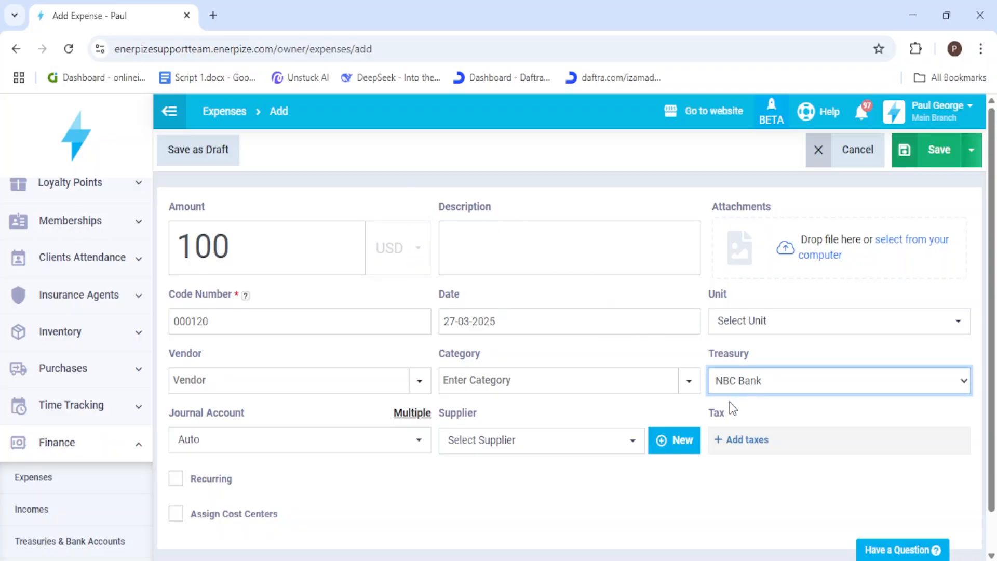
left_click(732, 409)
left_click(407, 266)
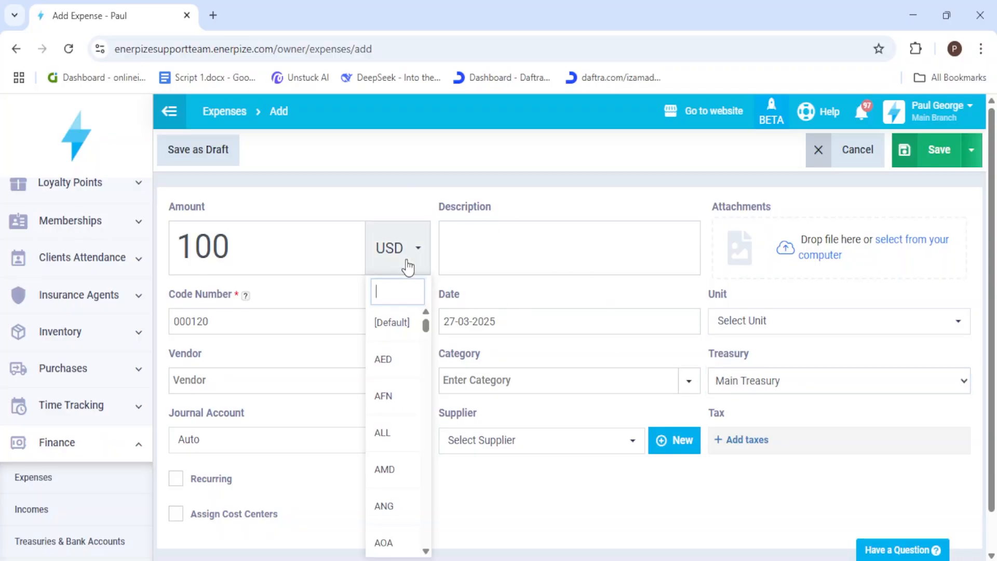
left_click(399, 255)
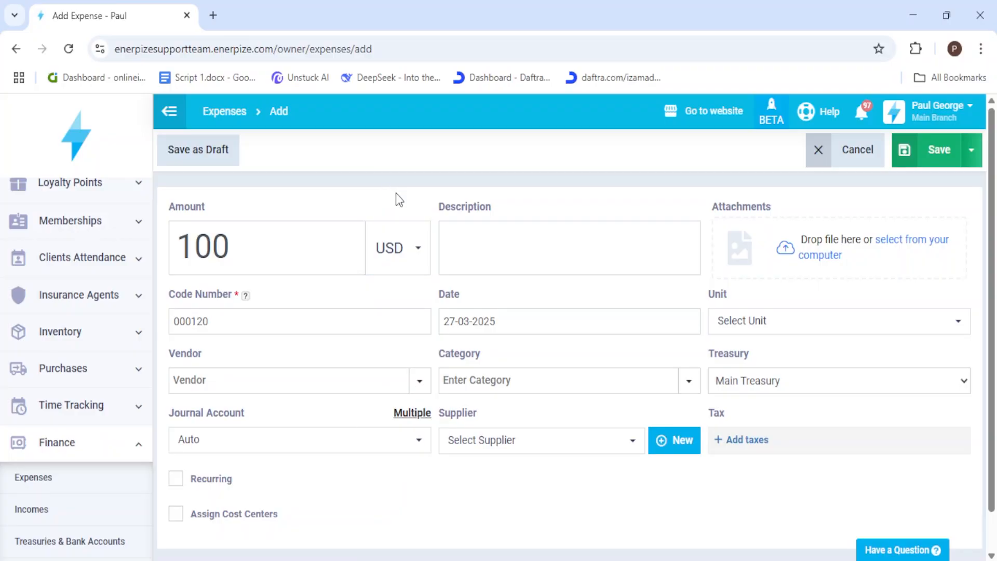
Go through the description and code number fields, and set the expense date to 27-03-2025.
left_click(521, 254)
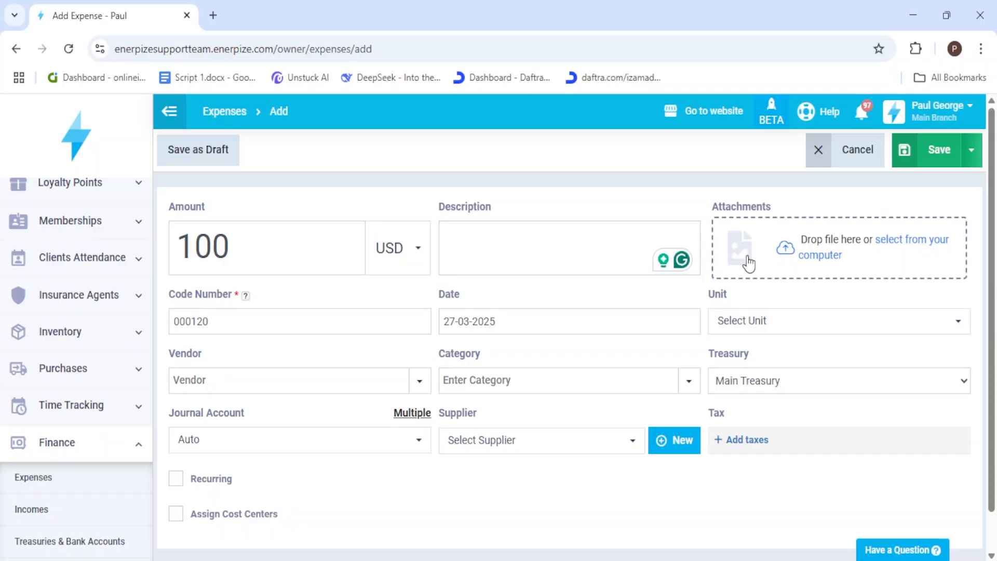
left_click(236, 318)
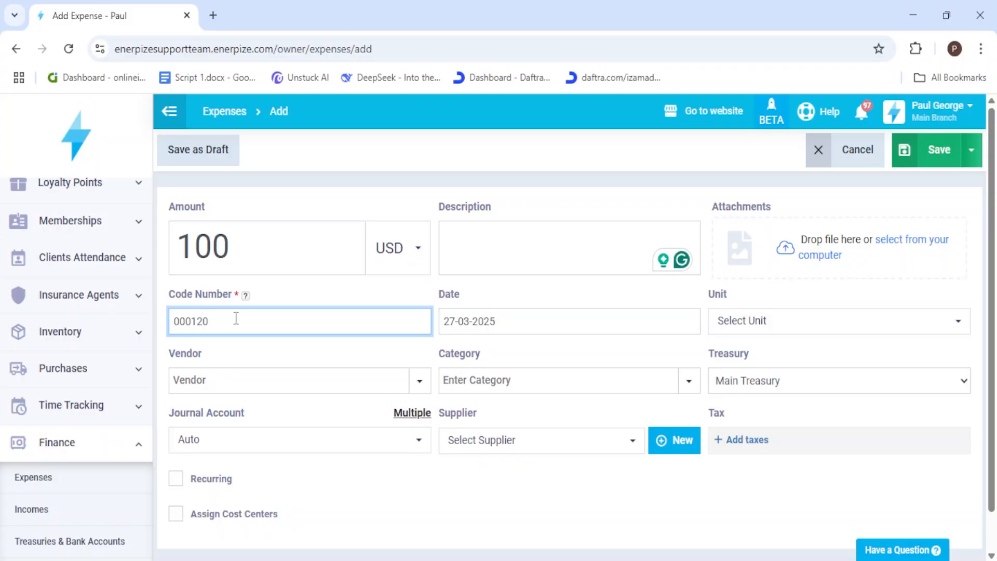
left_click(481, 318)
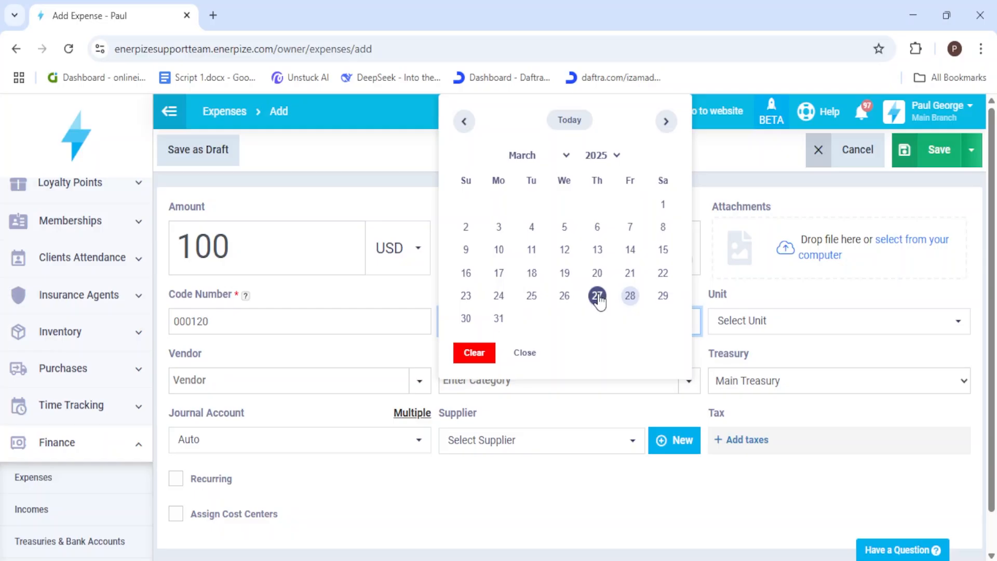
left_click(598, 297)
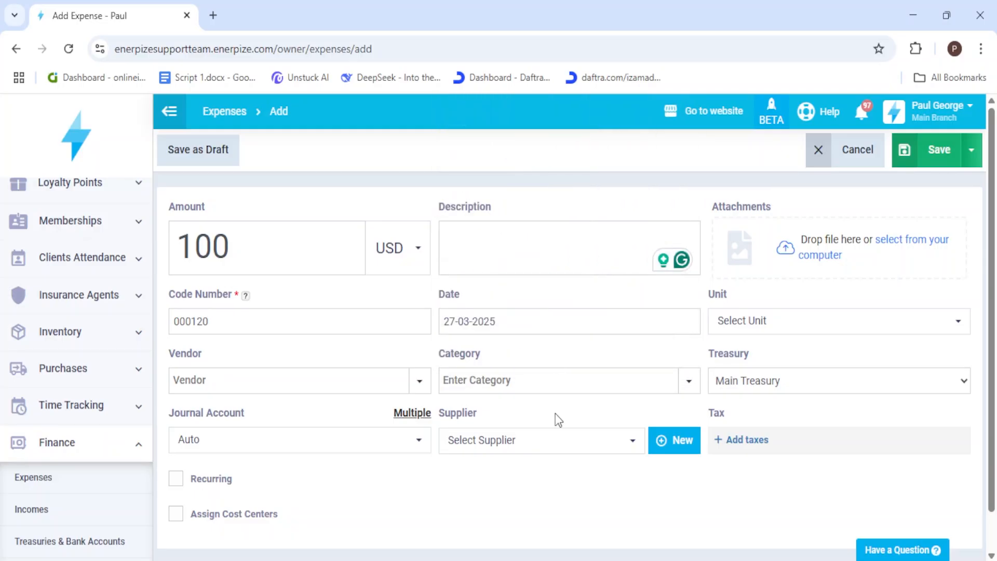
Try Test as the expense's vendor, both from the existing vendors and as a custom entry, and clear the field.
left_click(410, 385)
left_click(245, 412)
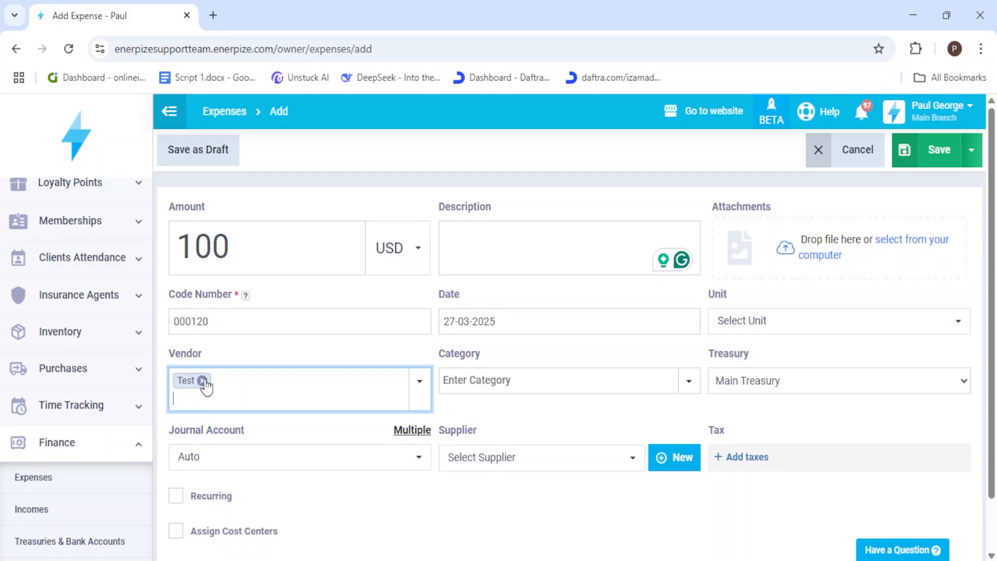
left_click(202, 381)
type("Test")
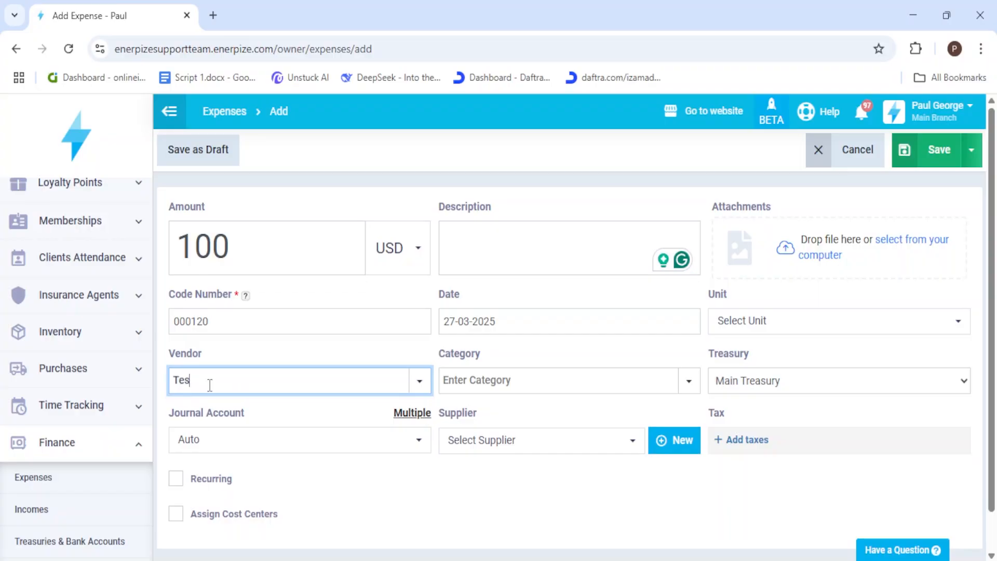
key("BackSpace")
key("BackSpace")
key("BackSpace")
key("BackSpace")
Try "Other expenses" as a custom category and settle on Electricity as the expense category.
left_click(530, 377)
left_click(686, 381)
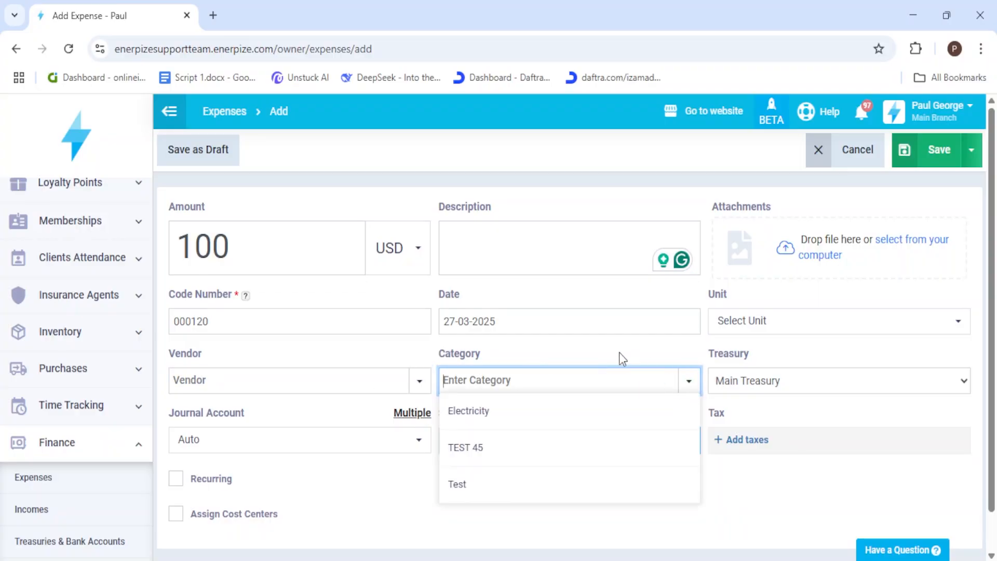
left_click(511, 410)
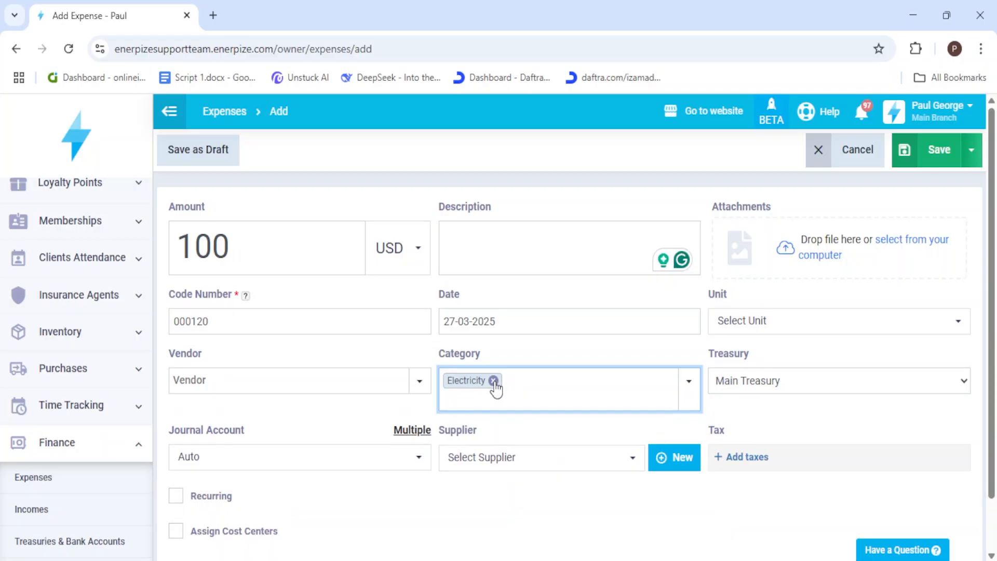
left_click(494, 380)
type("Other expenses")
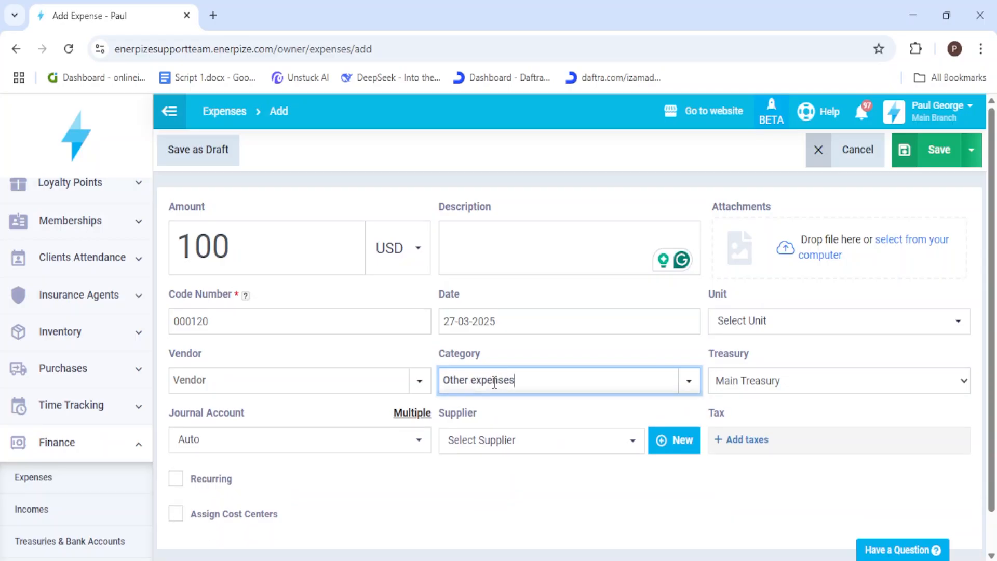
key("Return")
left_click(517, 380)
left_click(689, 382)
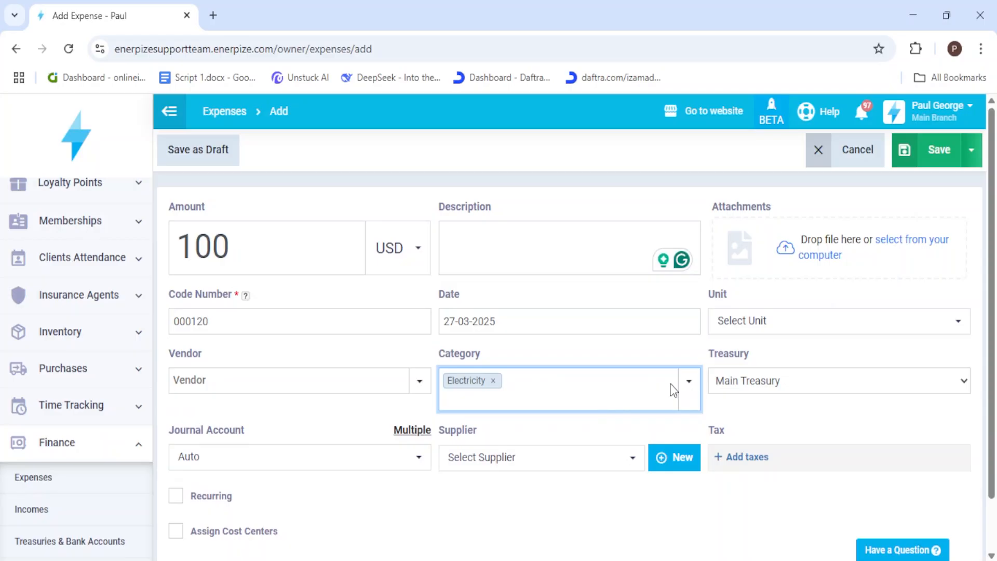
Keep Main Treasury as the treasury and assign the journal account "59 - Electricity Acc" to the expense.
left_click(791, 379)
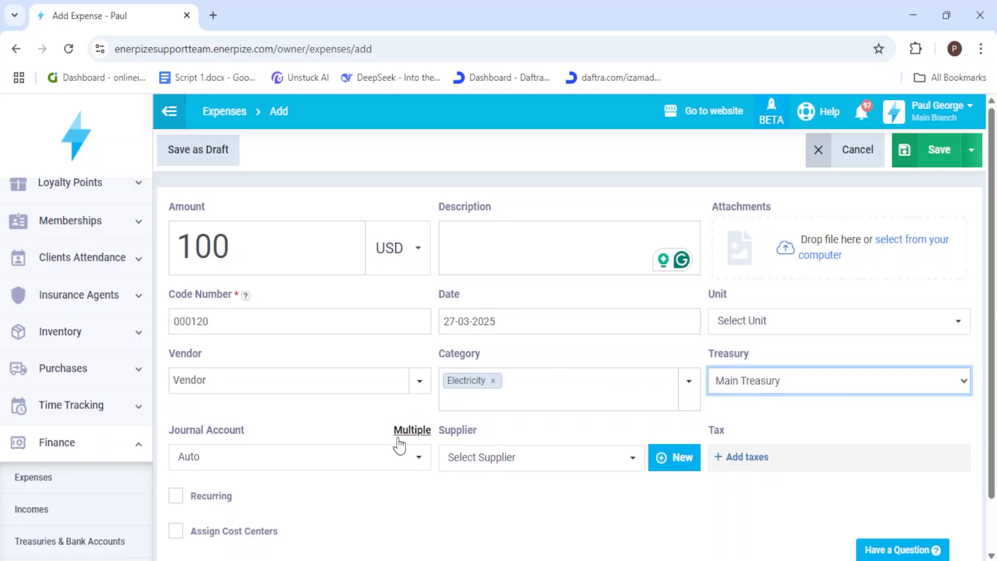
left_click(412, 461)
type("e")
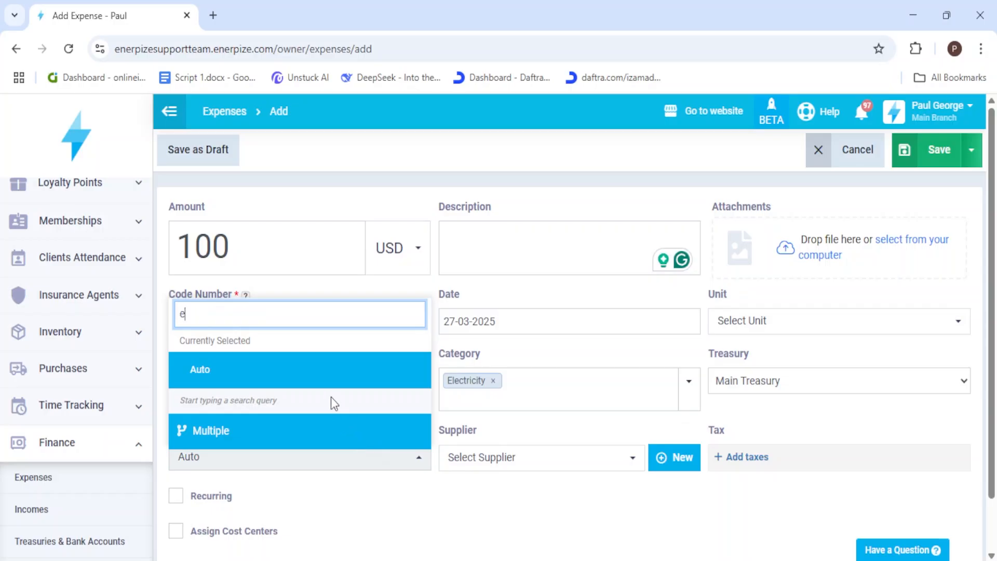
type("lec")
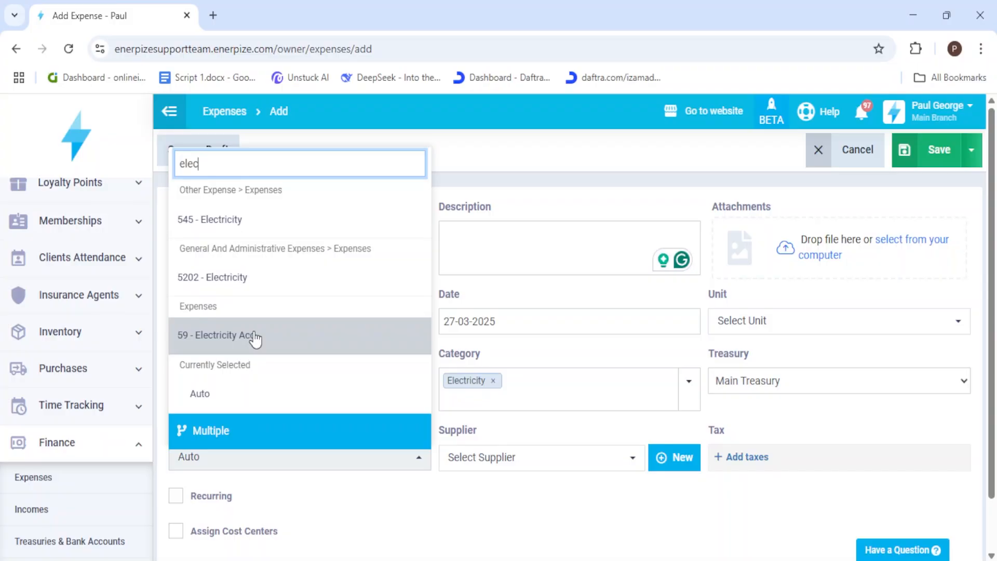
left_click(255, 339)
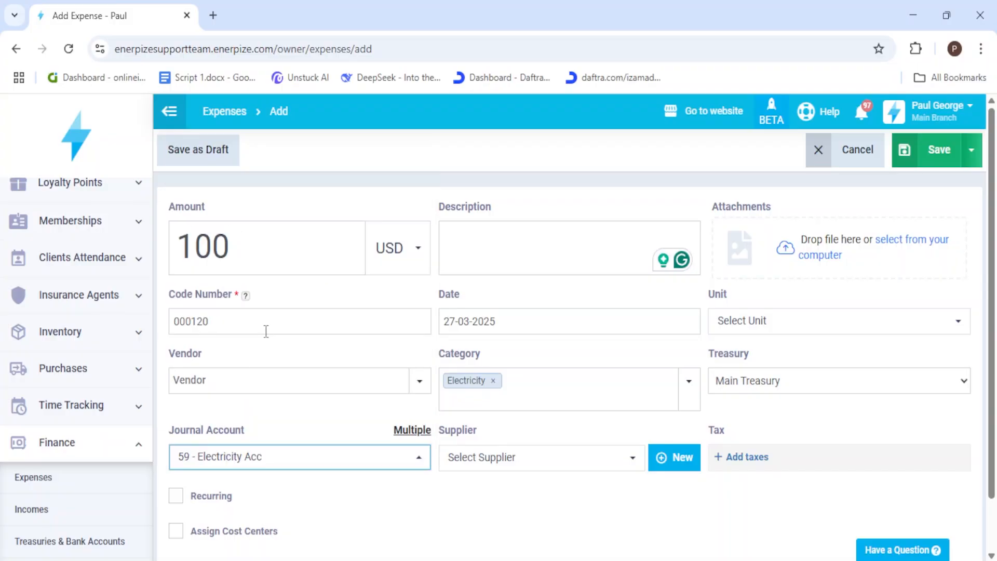
Choose "Test supplier" as the expense's supplier, and view the new supplier form without adding one.
left_click(498, 469)
type("1")
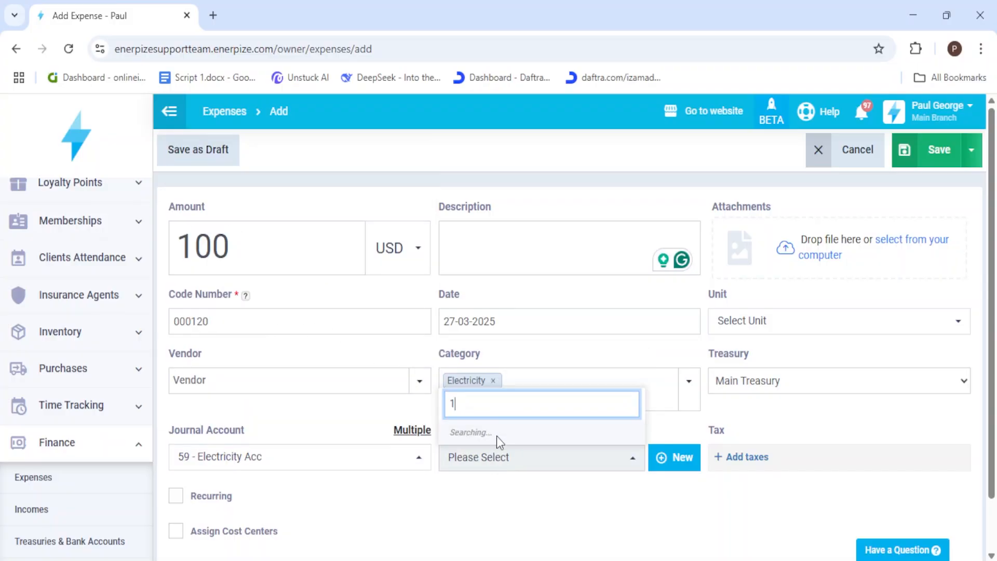
left_click(514, 425)
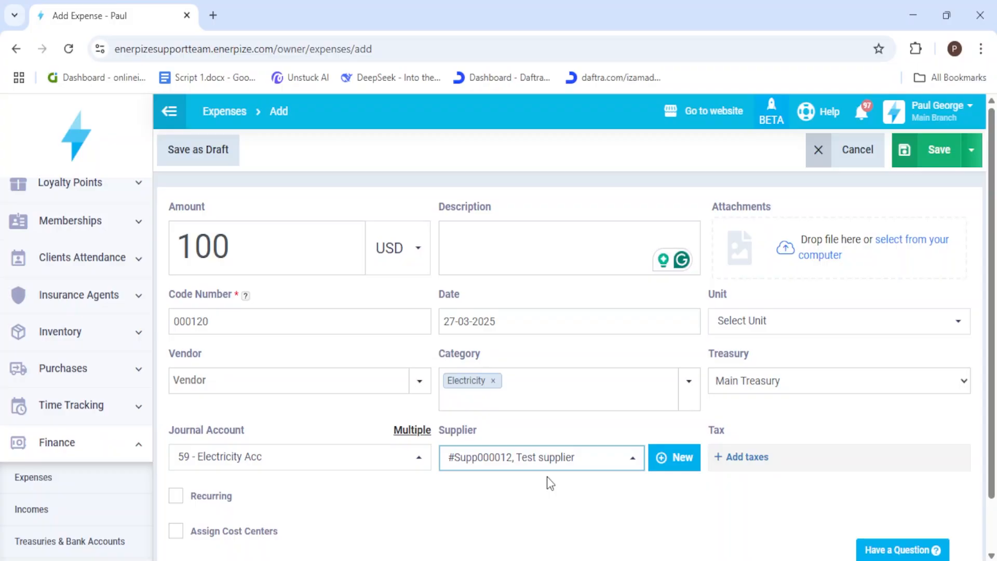
left_click(684, 464)
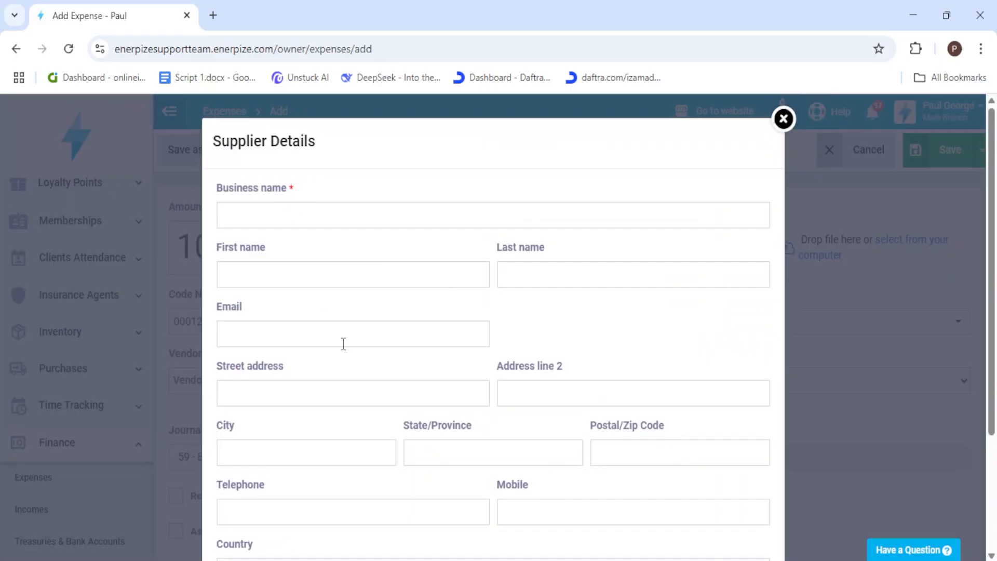
left_click(783, 118)
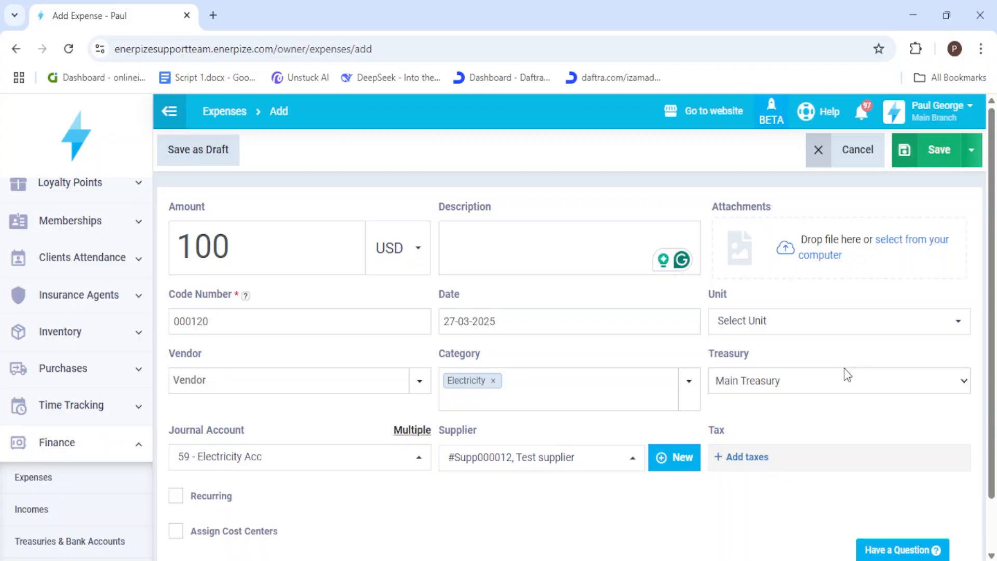
Add taxes to the expense and choose VAT as its first tax.
left_click(748, 457)
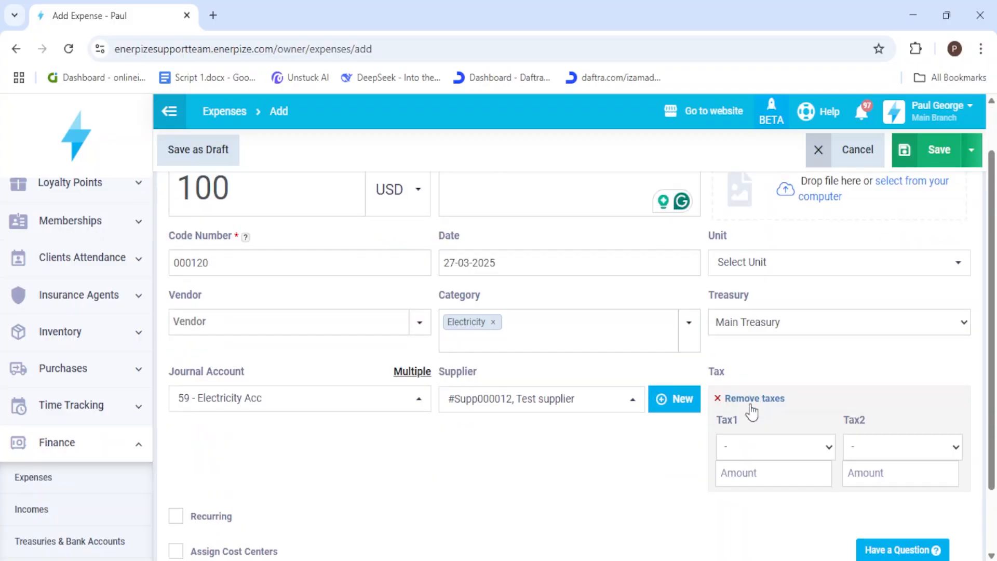
left_click(819, 453)
left_click(740, 526)
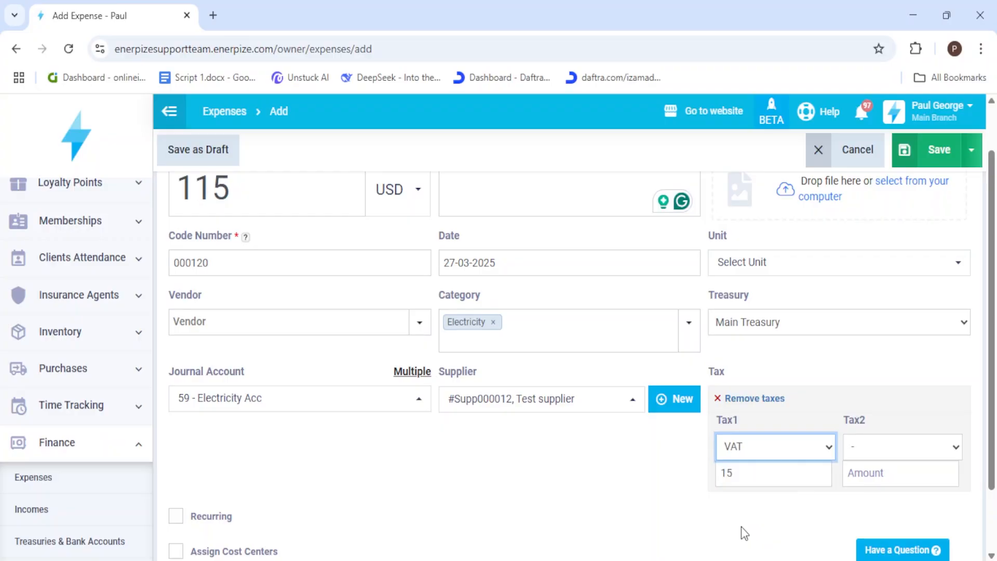
left_click(618, 434)
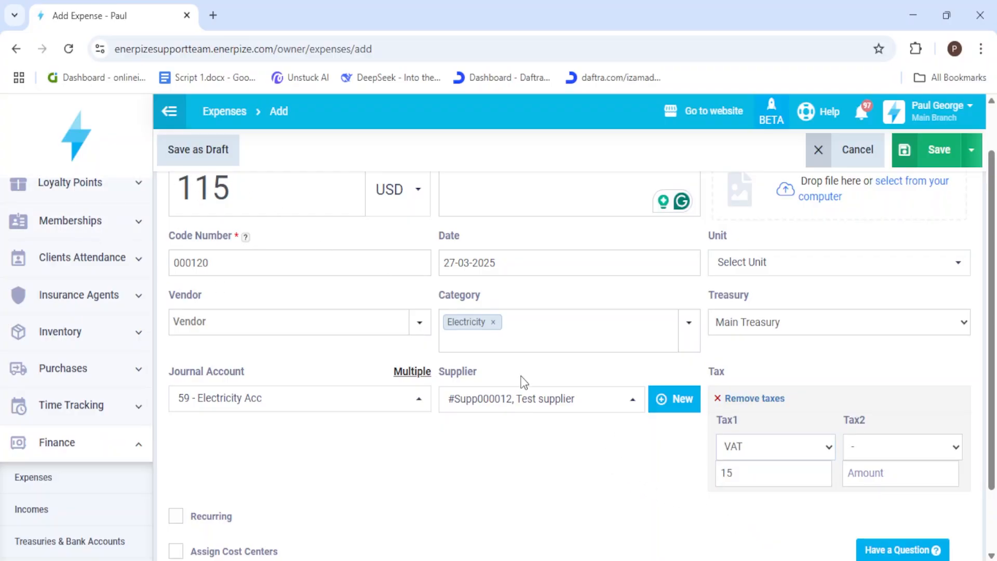
Make the expense recurring with a frequency of 2 Week and an end date of 30-04-2025.
scroll(524, 383, "down", 1)
left_click(178, 439)
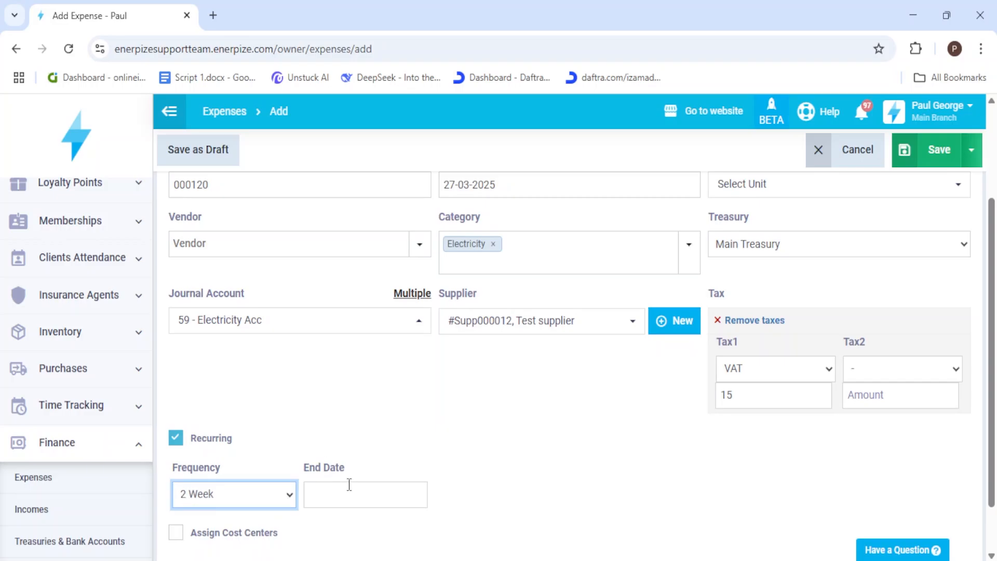
left_click(349, 487)
left_click(530, 227)
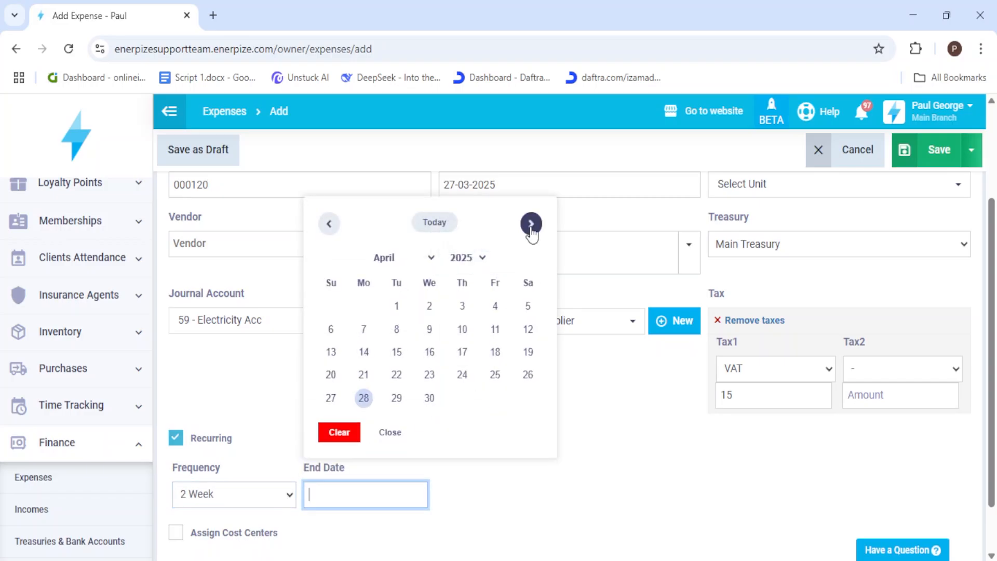
left_click(429, 398)
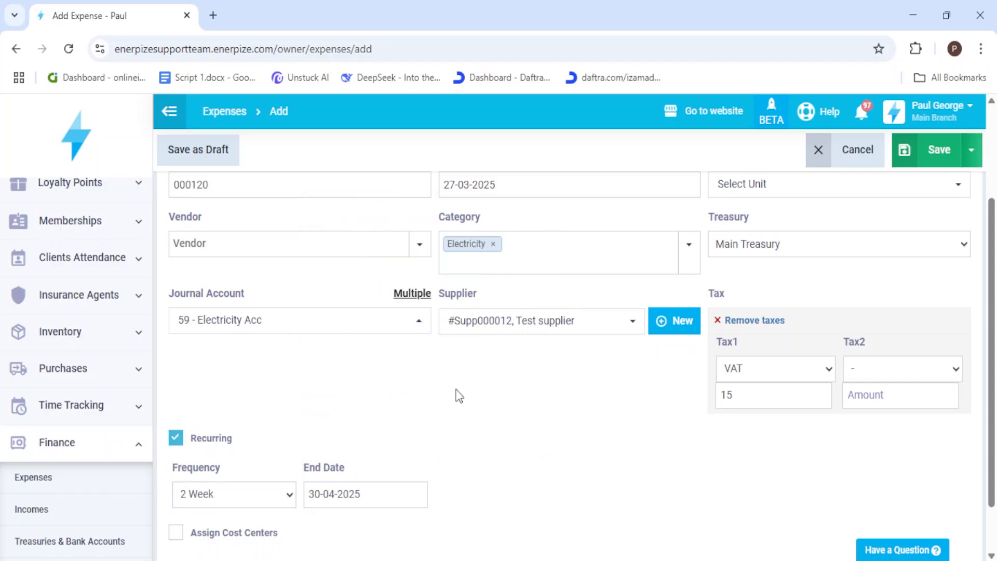
Enable cost center assignment for the expense and allocate it to Subaccount 1 and Subaccount 2.
scroll(441, 363, "down", 1)
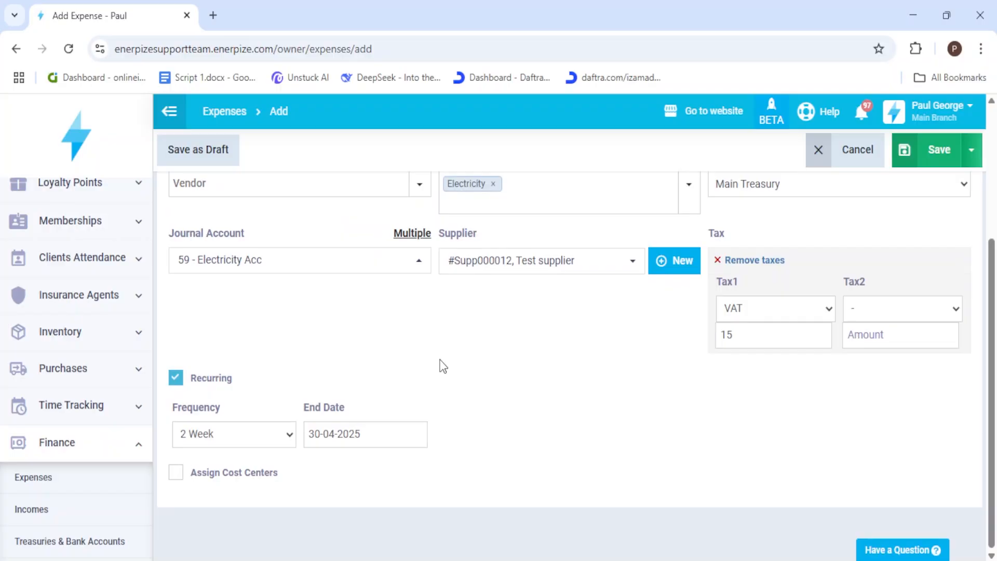
left_click(259, 474)
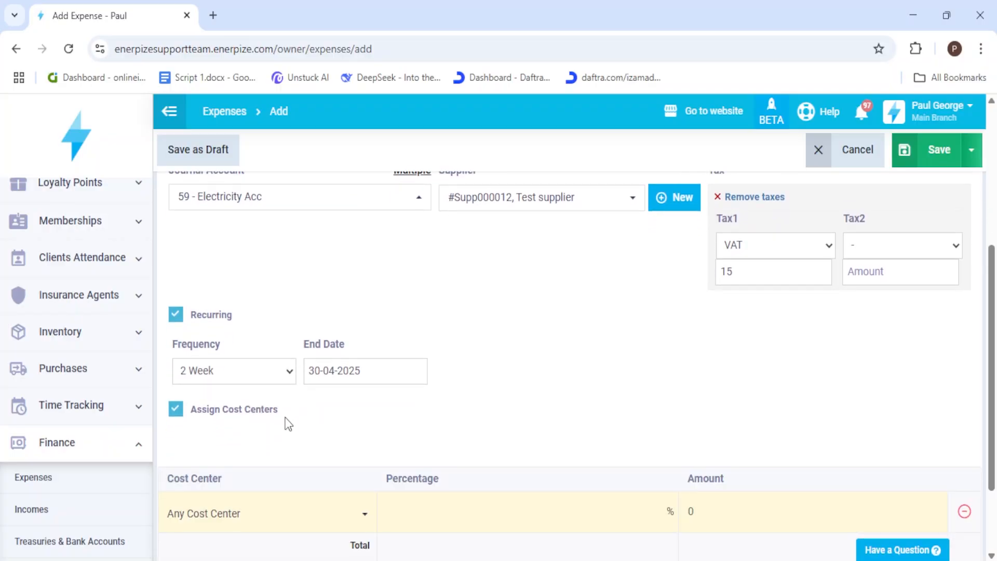
scroll(226, 500, "down", 2)
left_click(187, 498)
left_click(281, 439)
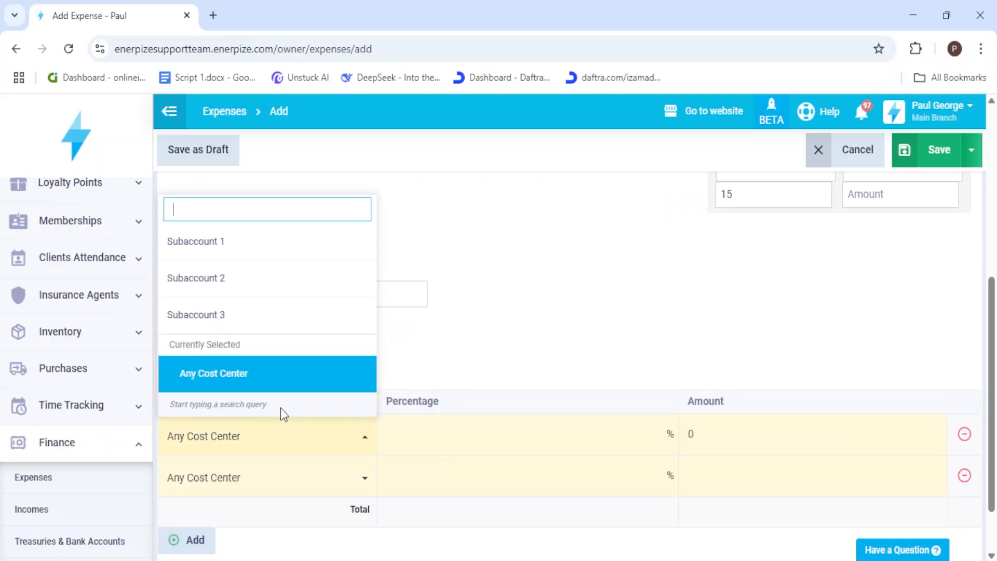
left_click(256, 246)
left_click(282, 478)
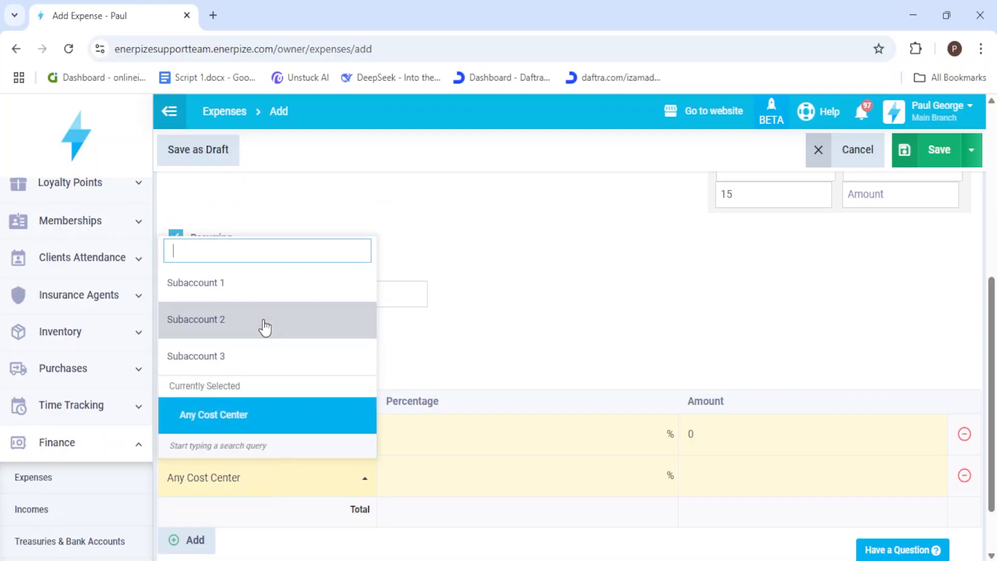
left_click(261, 320)
Set the cost center percentages to 90 for Subaccount 1 and 10 for Subaccount 2, and check the resulting amounts.
left_click(452, 441)
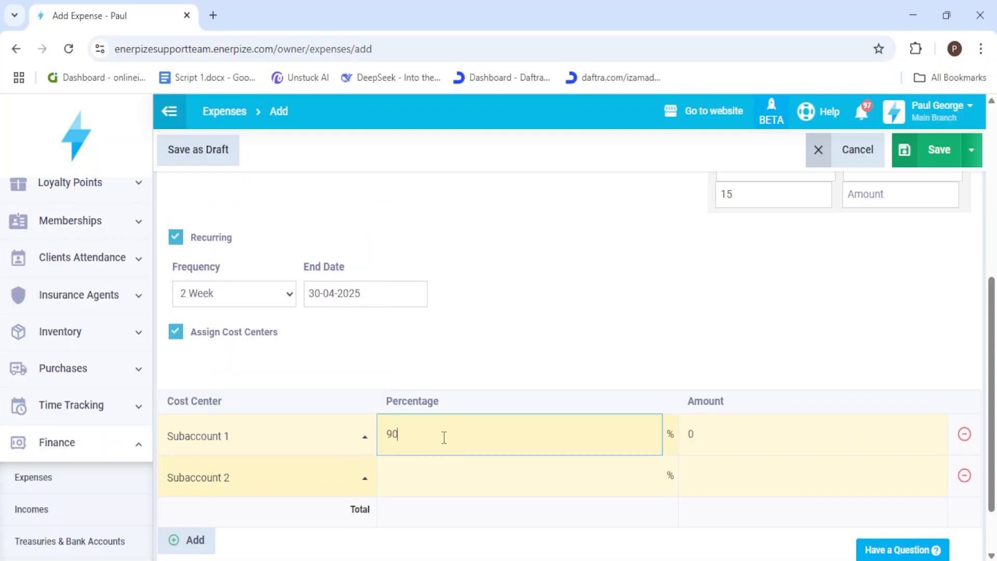
left_click(484, 490)
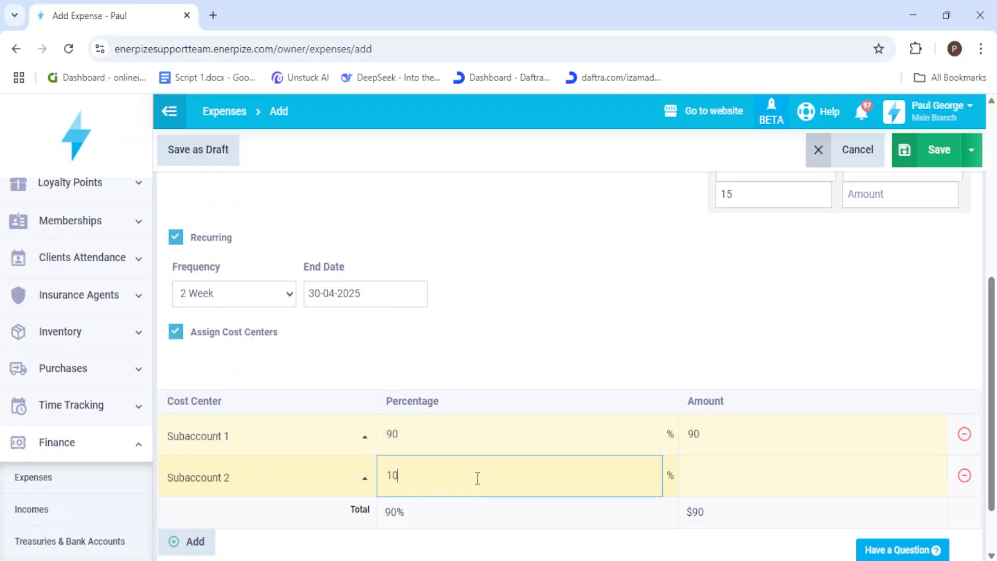
left_click(551, 347)
left_click(700, 420)
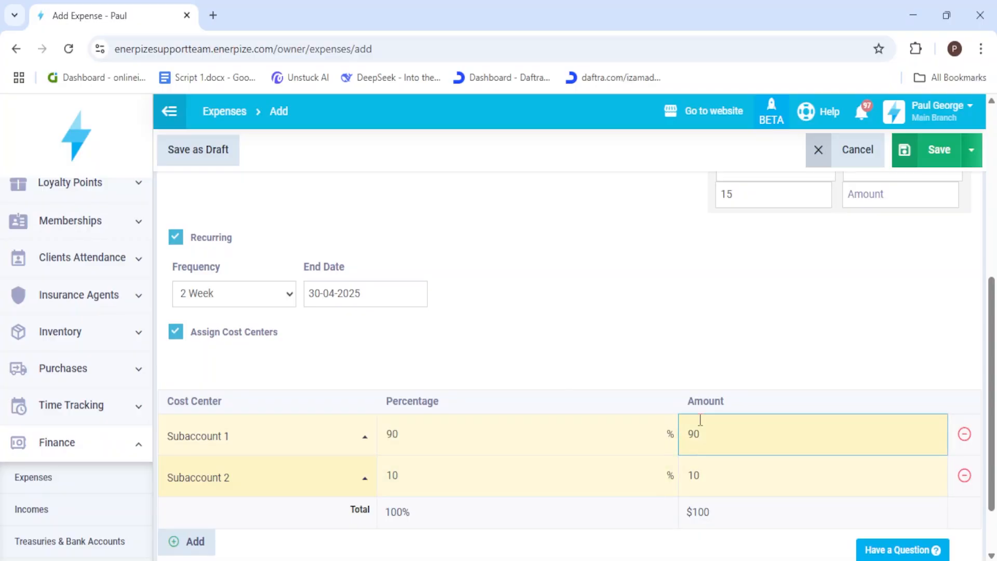
left_click_drag(726, 403, 704, 403)
left_click_drag(746, 515, 694, 514)
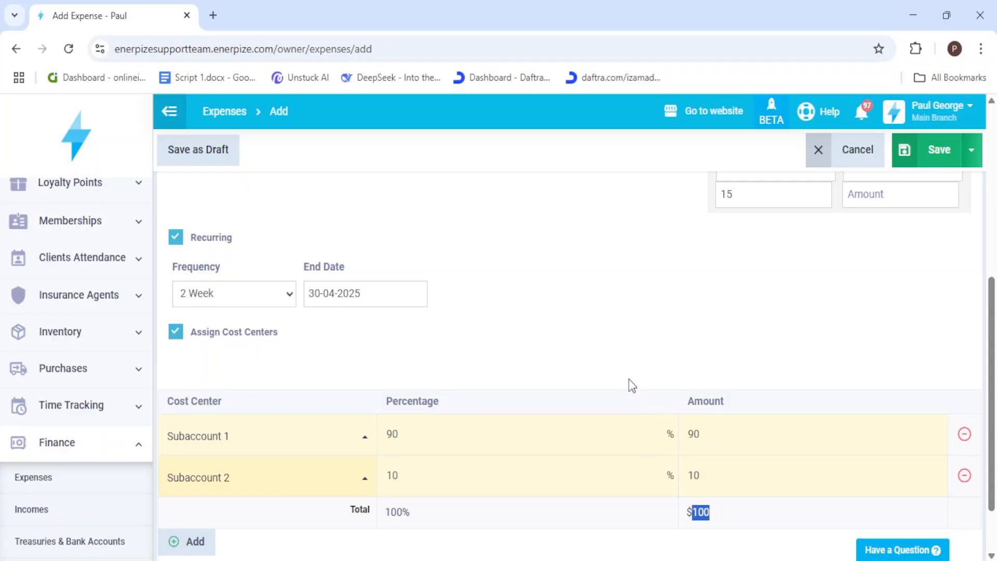
Review the expense's amount, tax and cost center split, and save the expense.
scroll(628, 385, "down", 1)
scroll(628, 390, "up", 5)
scroll(622, 422, "up", 3)
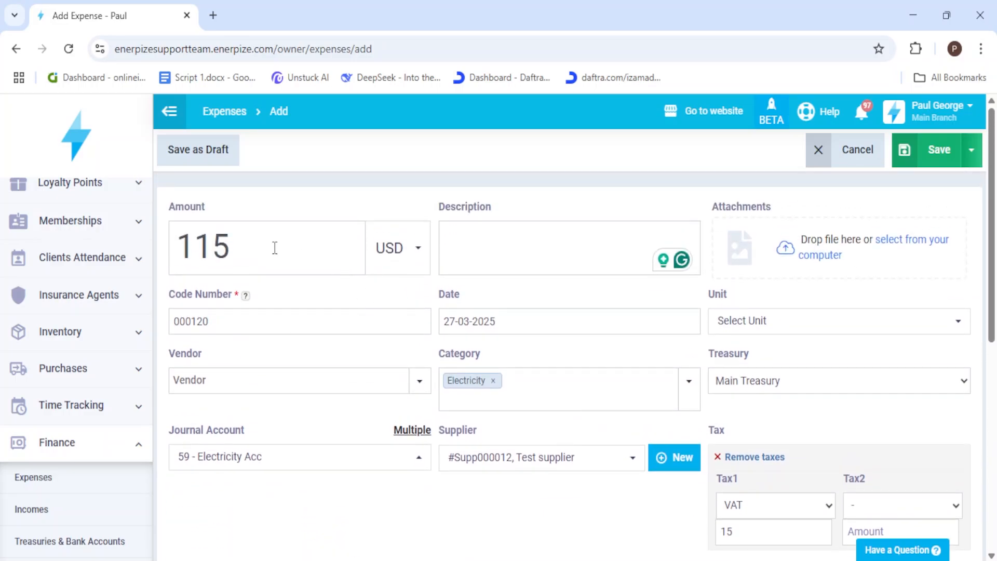
scroll(331, 258, "down", 6)
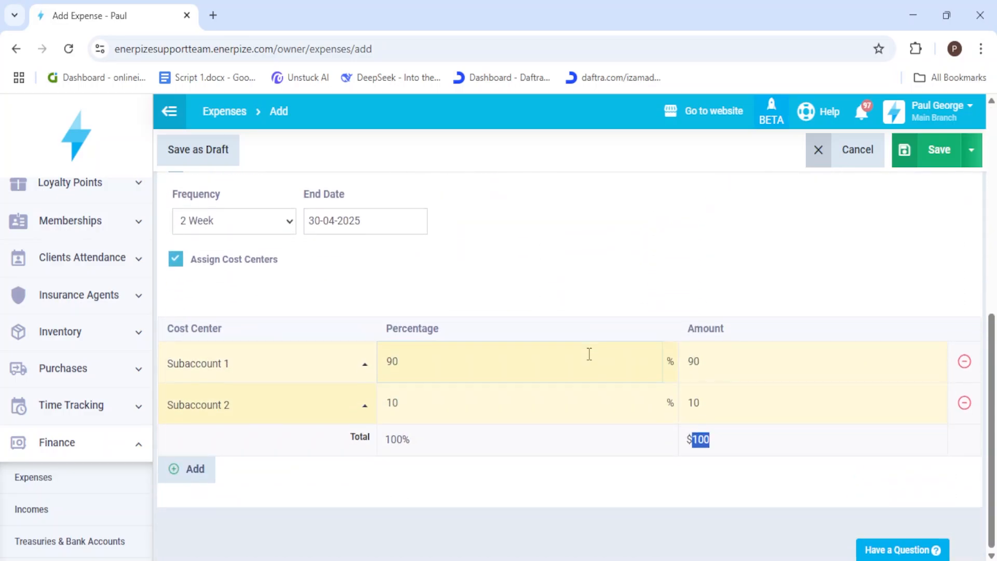
scroll(643, 361, "up", 3)
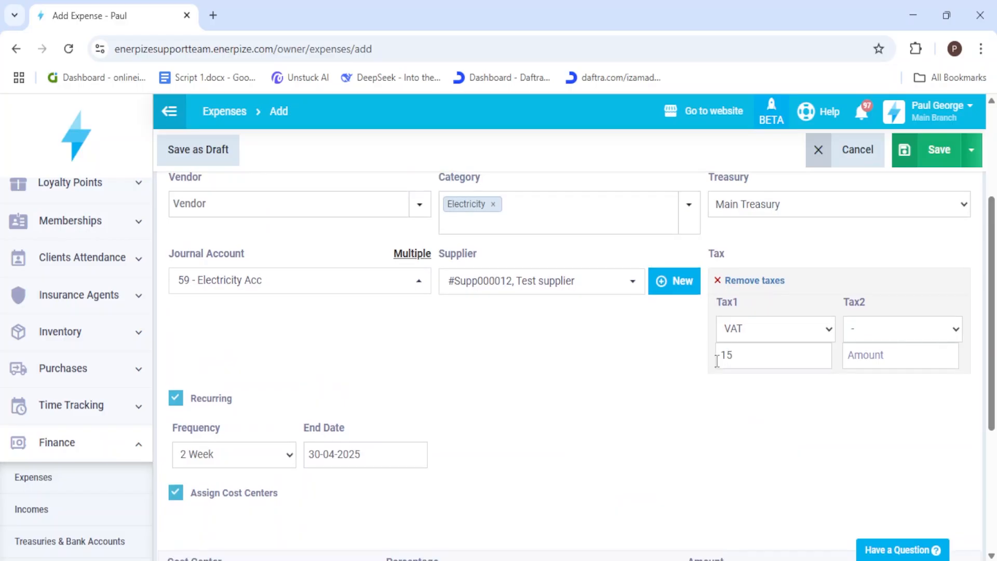
scroll(800, 203, "down", 4)
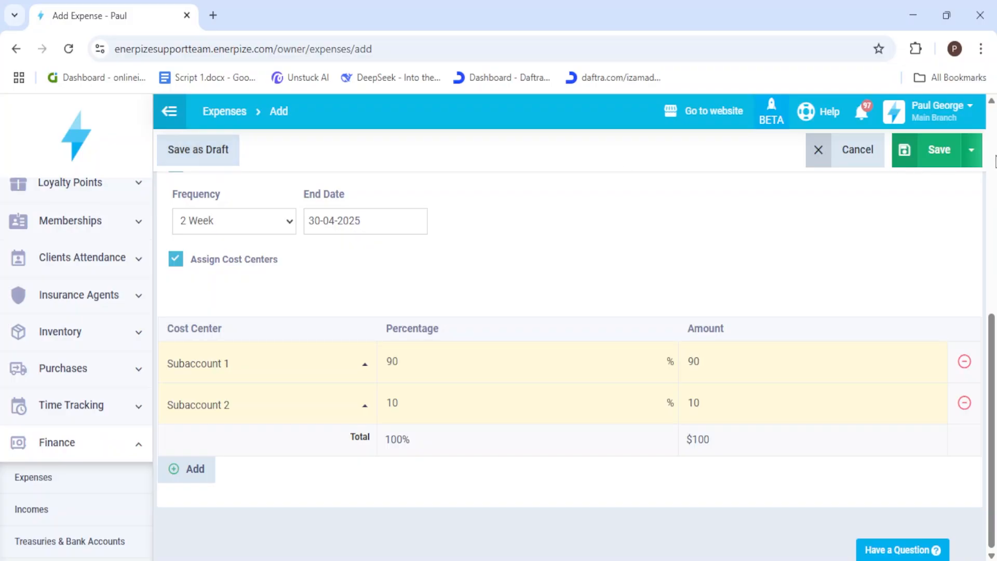
left_click(943, 163)
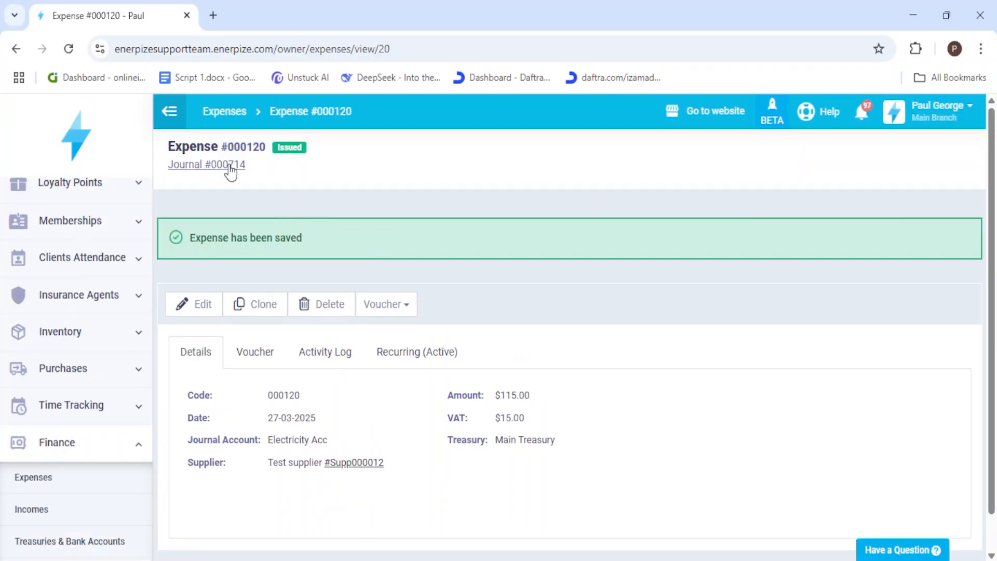
Open the expense's linked journal entry in a new tab and examine its account debits, credits and cost center distribution.
middle_click(229, 169)
left_click(276, 14)
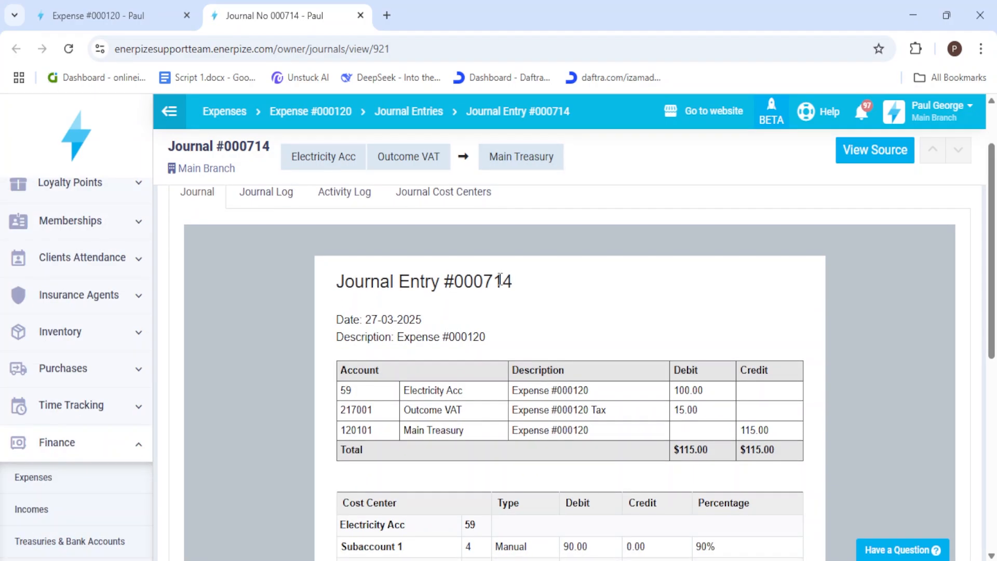
scroll(494, 282, "down", 1)
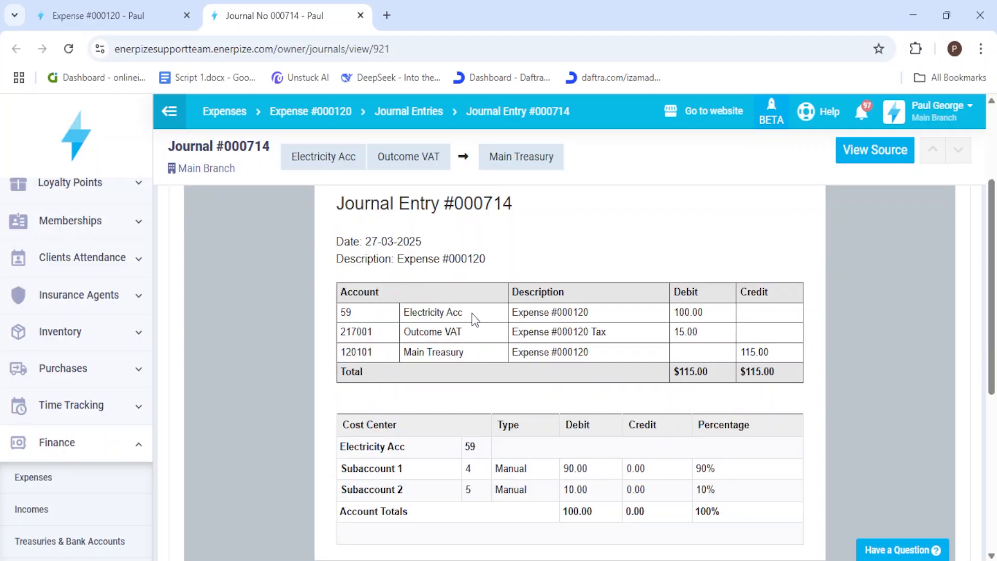
mouse_move(461, 332)
left_mouse_down()
mouse_move(405, 331)
mouse_move(462, 333)
left_mouse_up()
left_click(698, 336)
double_click(699, 336)
left_click_drag(464, 356, 407, 354)
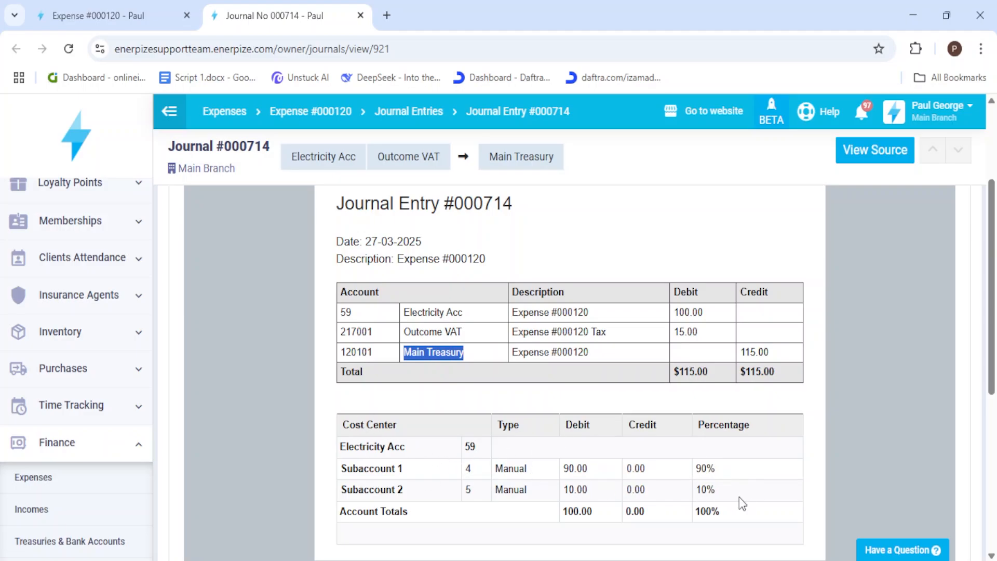
scroll(750, 501, "down", 2)
Return to the journal entry's source expense and view its voucher print options, voucher preview and activity log.
left_click(876, 148)
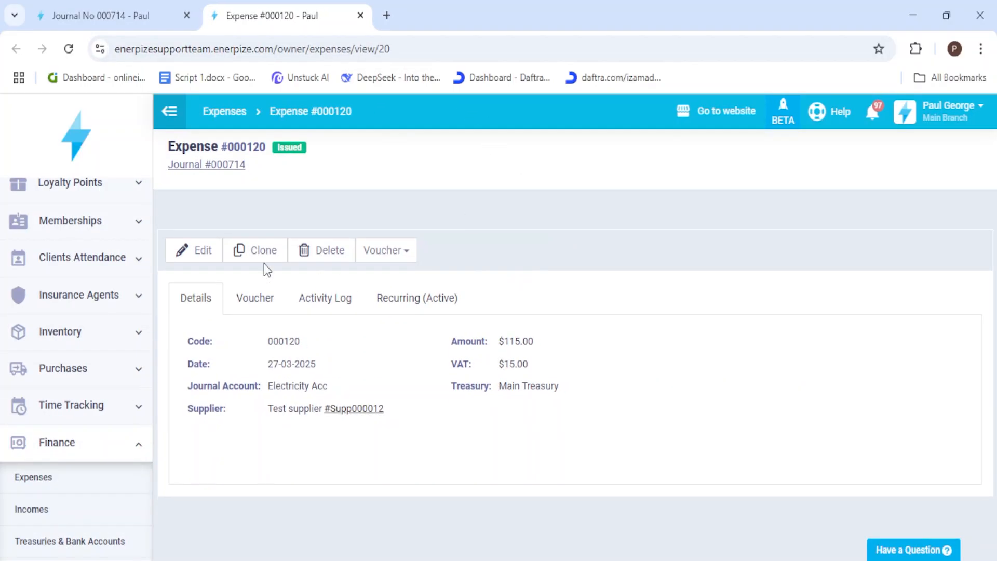
left_click(389, 251)
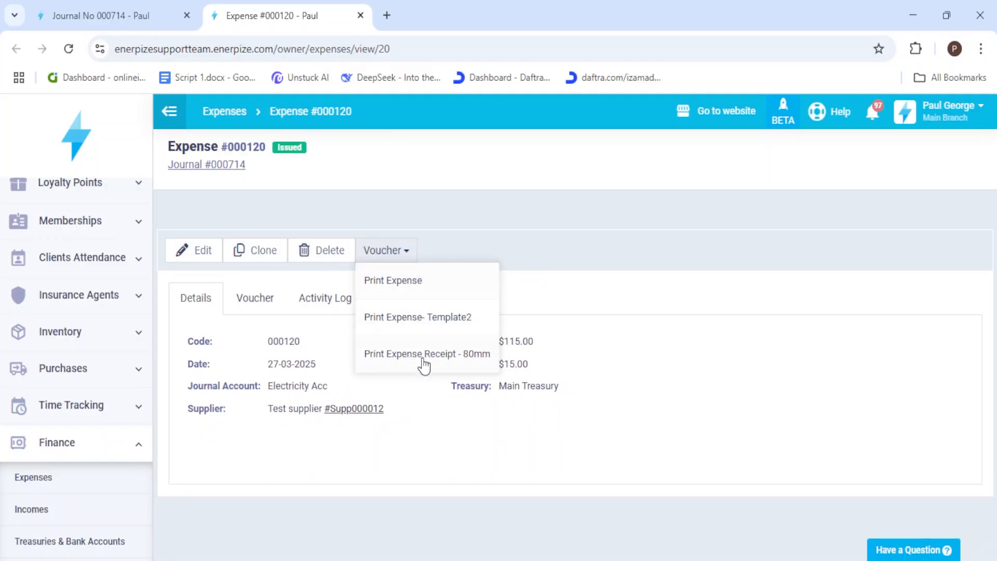
left_click(491, 219)
left_click(270, 300)
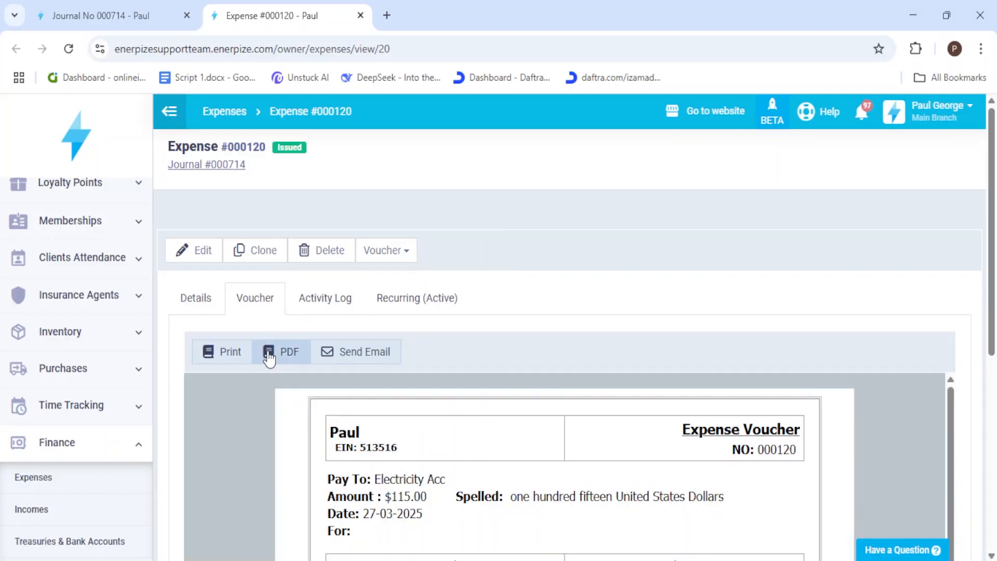
left_click(331, 305)
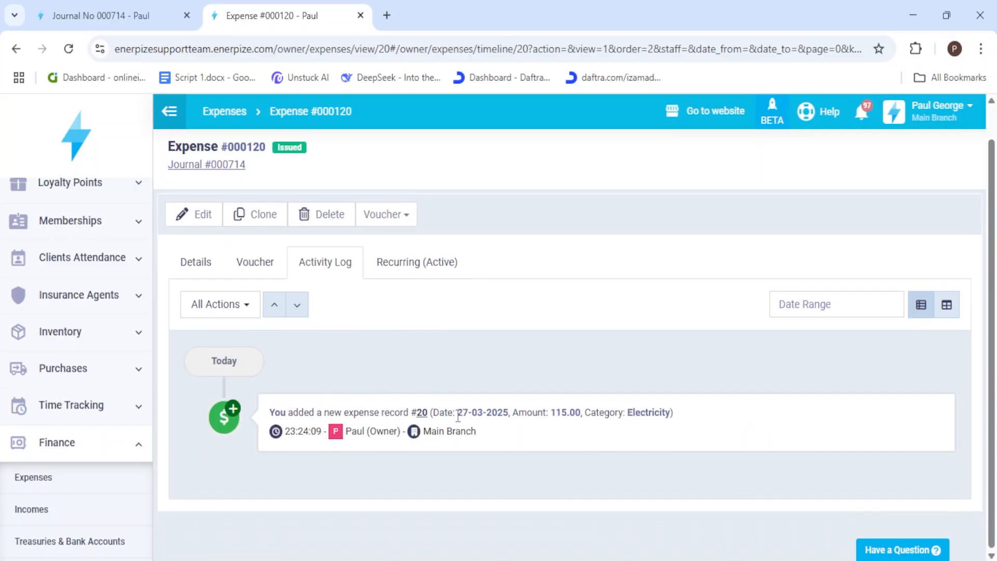
View the expense's recurring profile and the actions available for its generated Electricity expense.
left_click(432, 271)
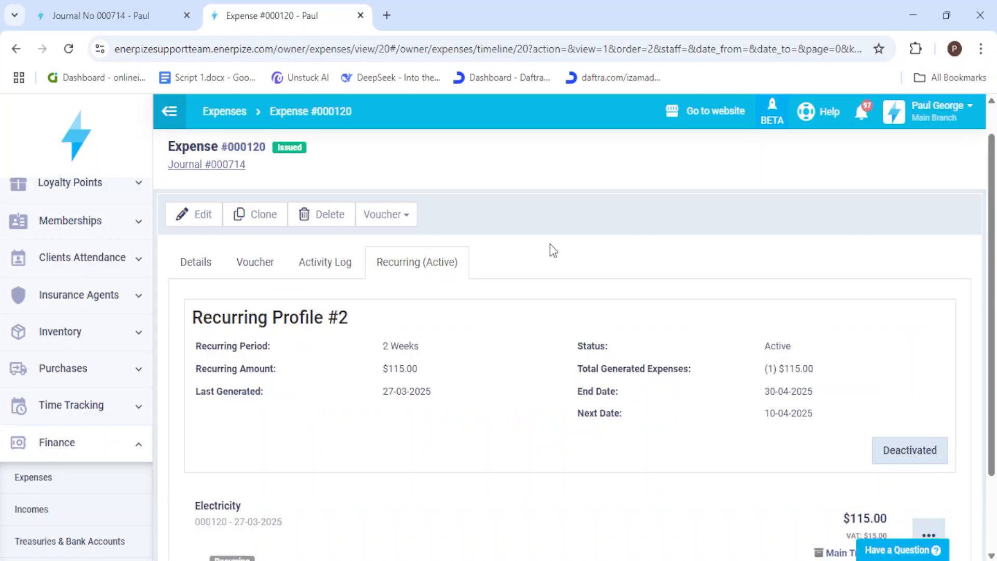
scroll(550, 245, "down", 2)
scroll(804, 271, "down", 1)
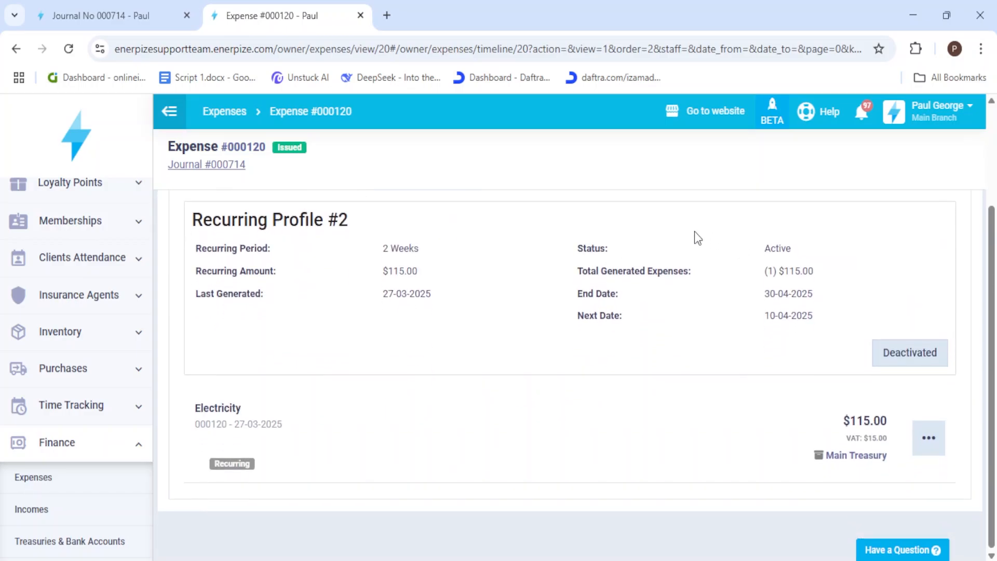
left_click(930, 443)
left_click(932, 445)
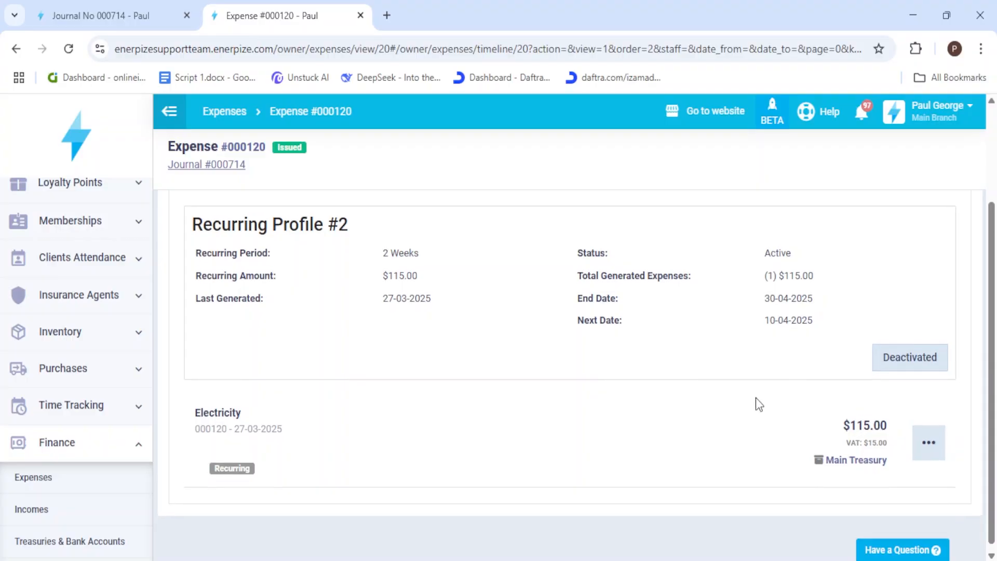
Check the recurring profile's end date and next date, and deactivate the recurrence.
scroll(756, 397, "up", 2)
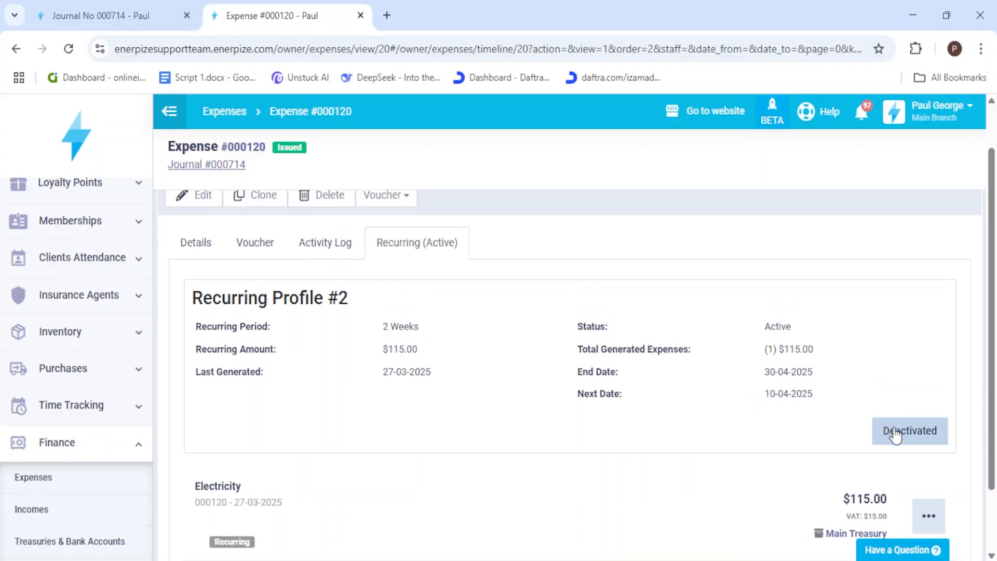
scroll(897, 434, "down", 2)
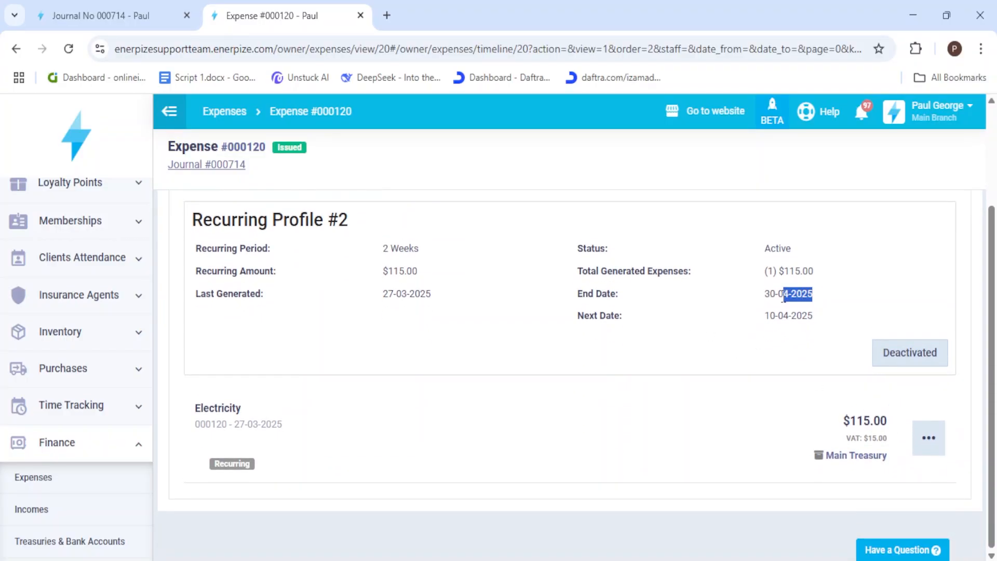
left_click_drag(784, 296, 757, 294)
left_click(777, 338)
left_click_drag(815, 314, 762, 317)
left_click(758, 351)
left_click(908, 363)
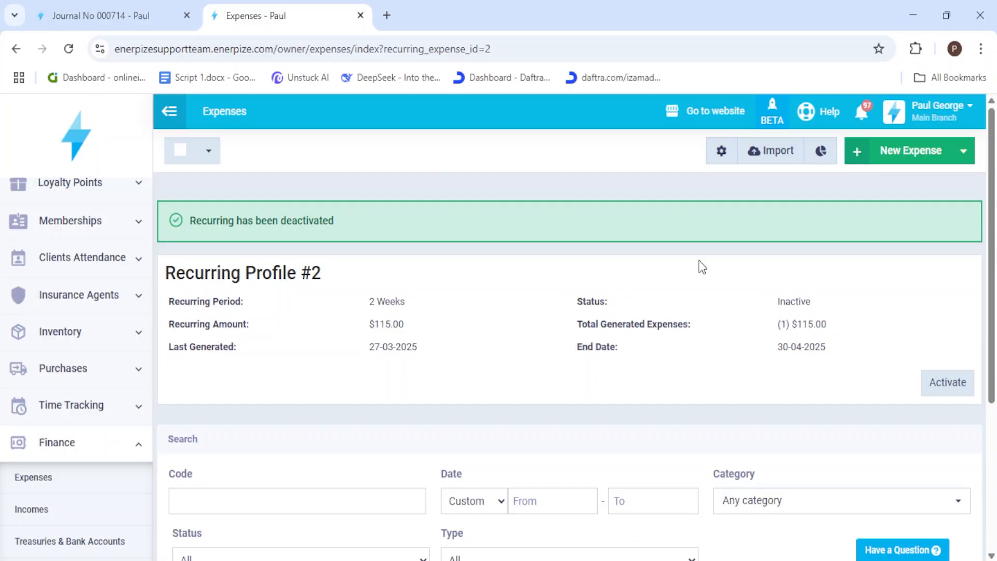
Go back to the full expenses list and view its search filters and sorting options.
left_click(40, 483)
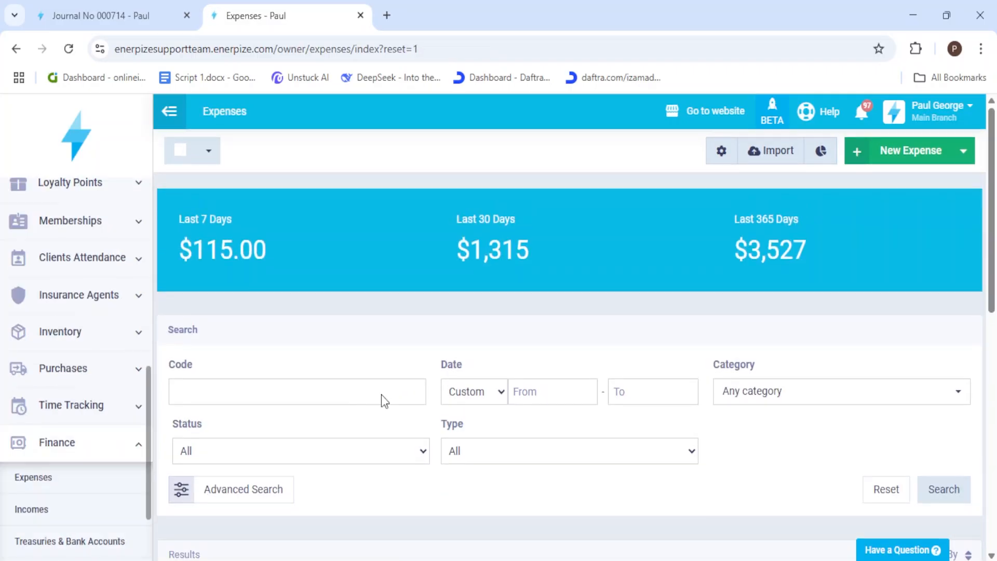
left_click(348, 390)
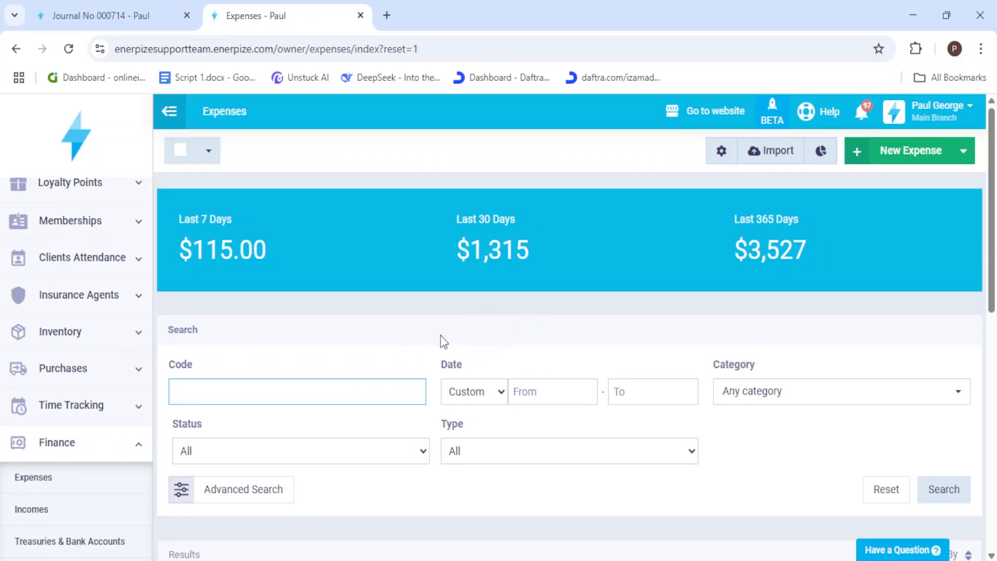
scroll(440, 341, "down", 2)
left_click(943, 478)
scroll(849, 312, "down", 3)
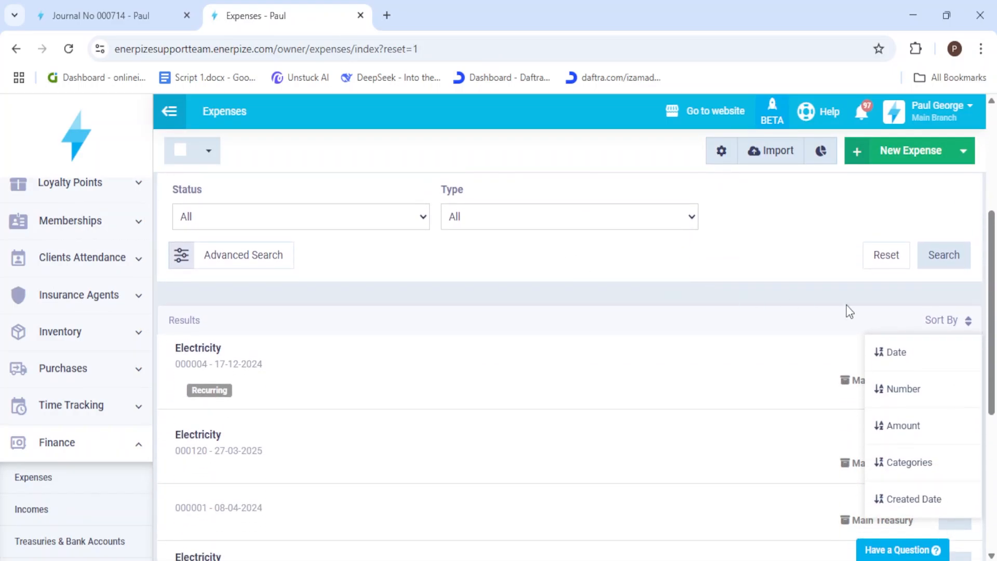
Close the sorting options and examine the actions available for the recurring Electricity expense dated 17-12-2024.
scroll(929, 368, "down", 2)
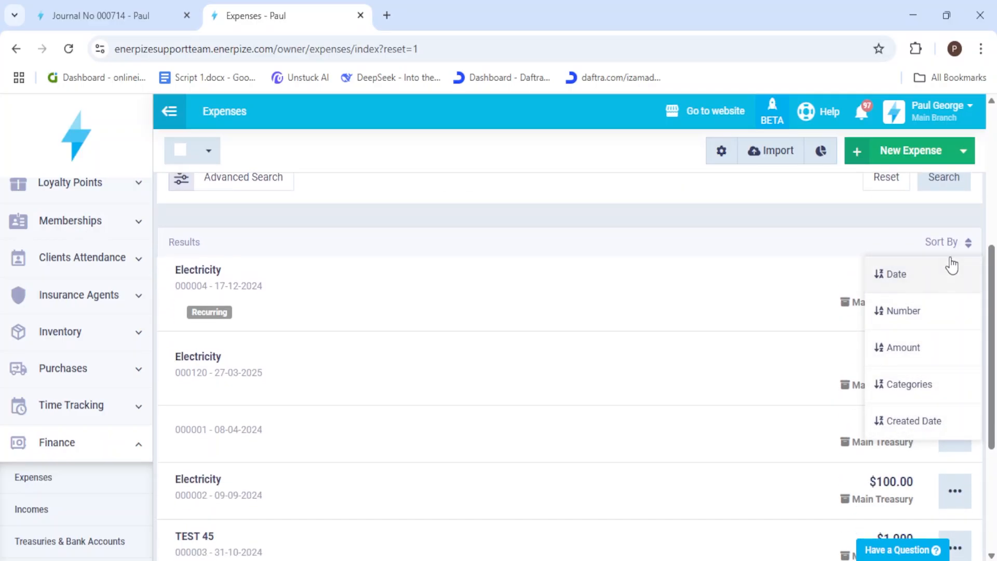
left_click(961, 243)
scroll(793, 268, "down", 1)
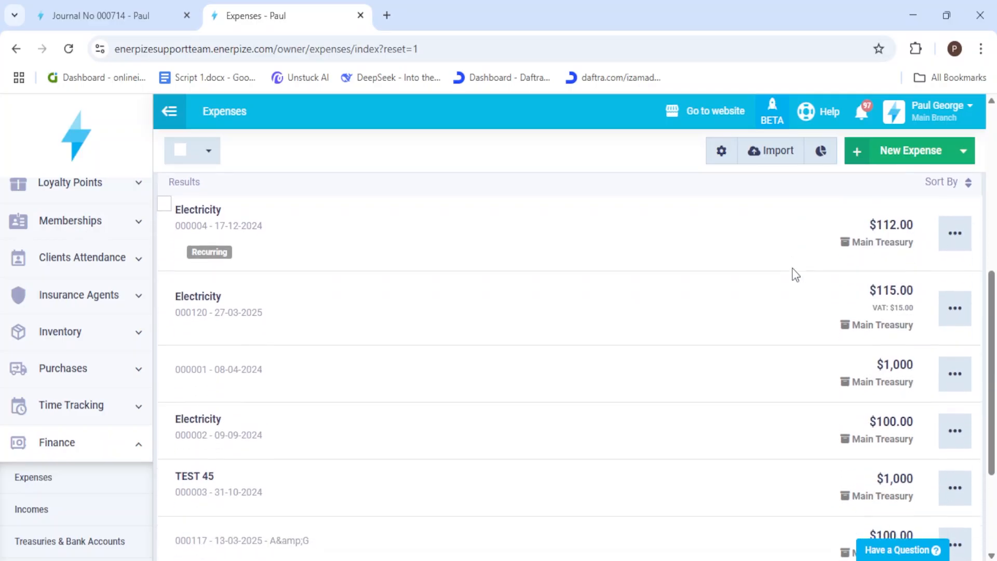
left_click(955, 224)
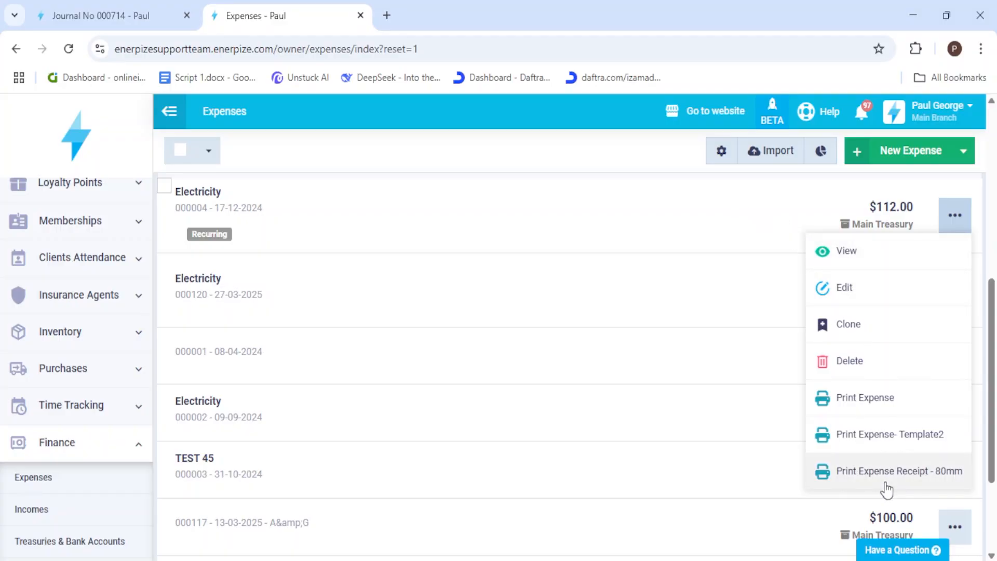
left_click(715, 215)
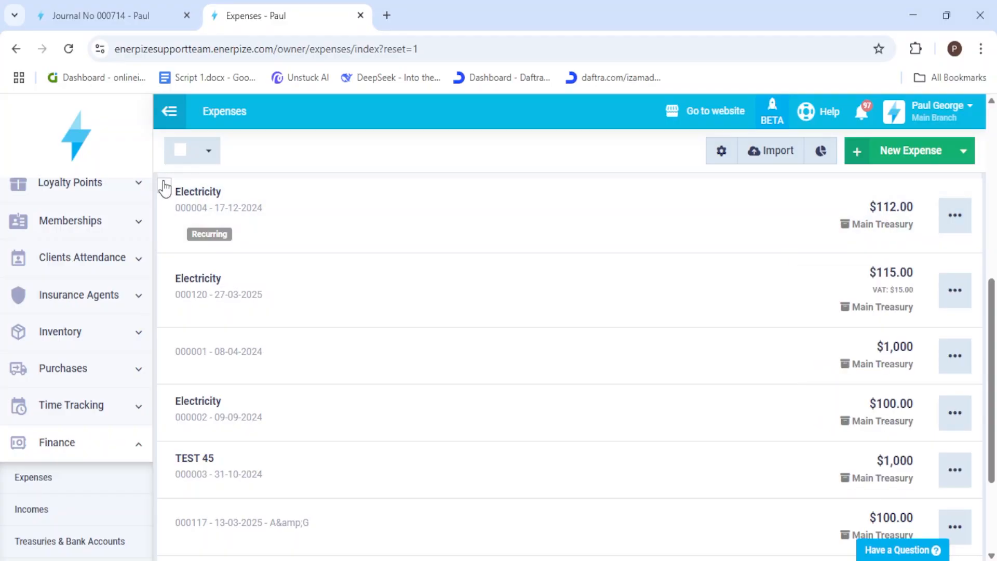
Select all expenses on the current page and examine the selection scope options and the available bulk actions.
left_click(164, 185)
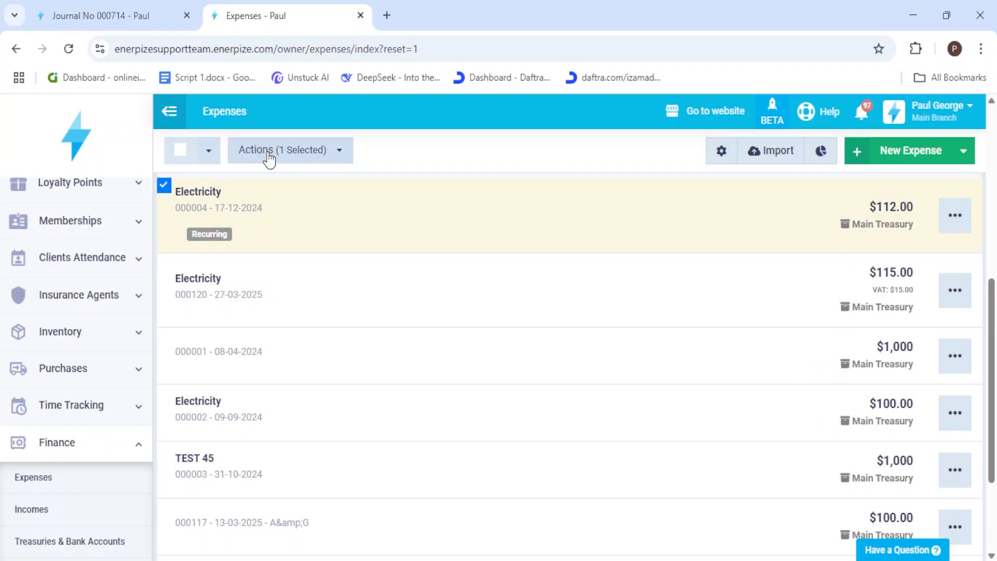
left_click(209, 156)
left_click(182, 151)
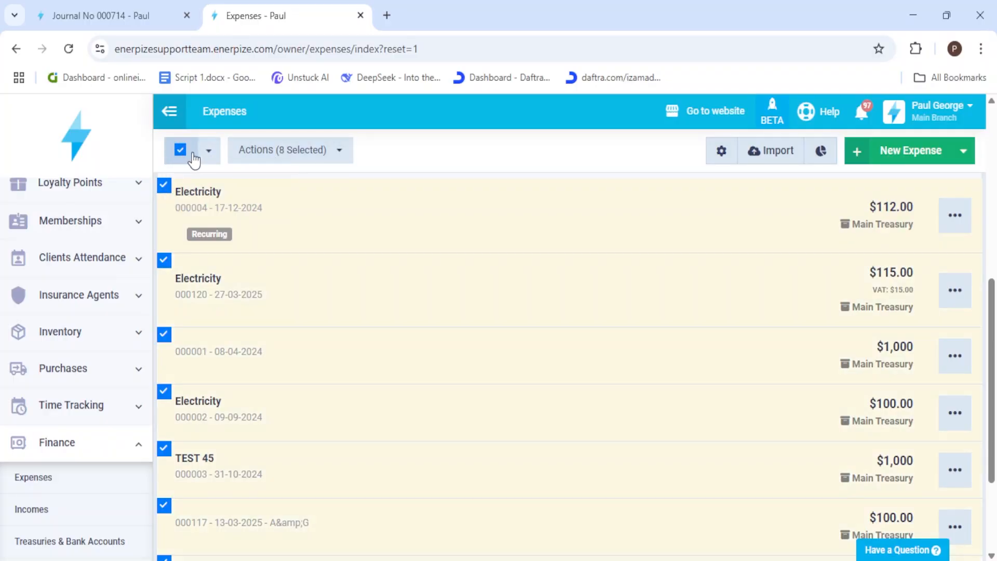
left_click(209, 156)
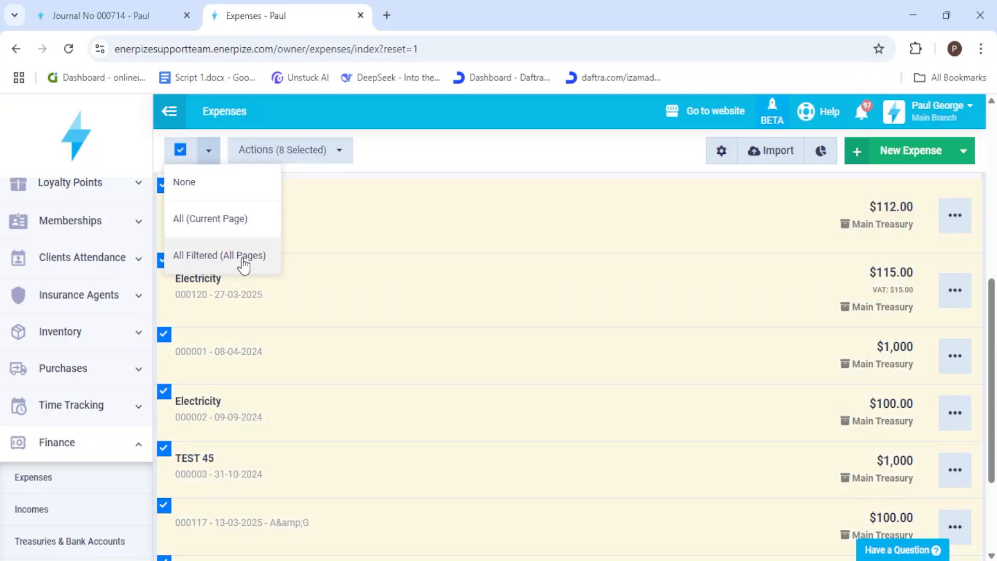
left_click(212, 153)
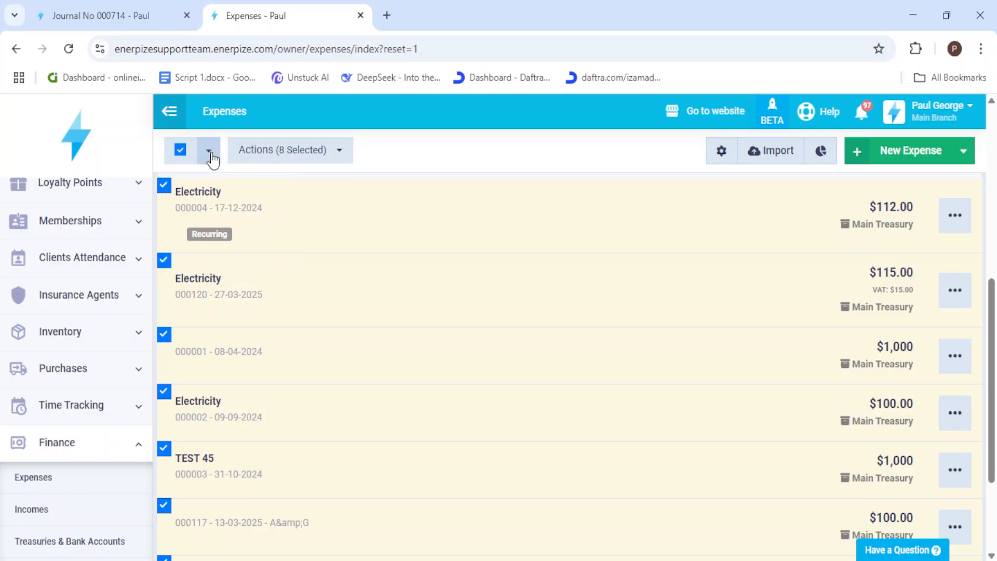
left_click(290, 155)
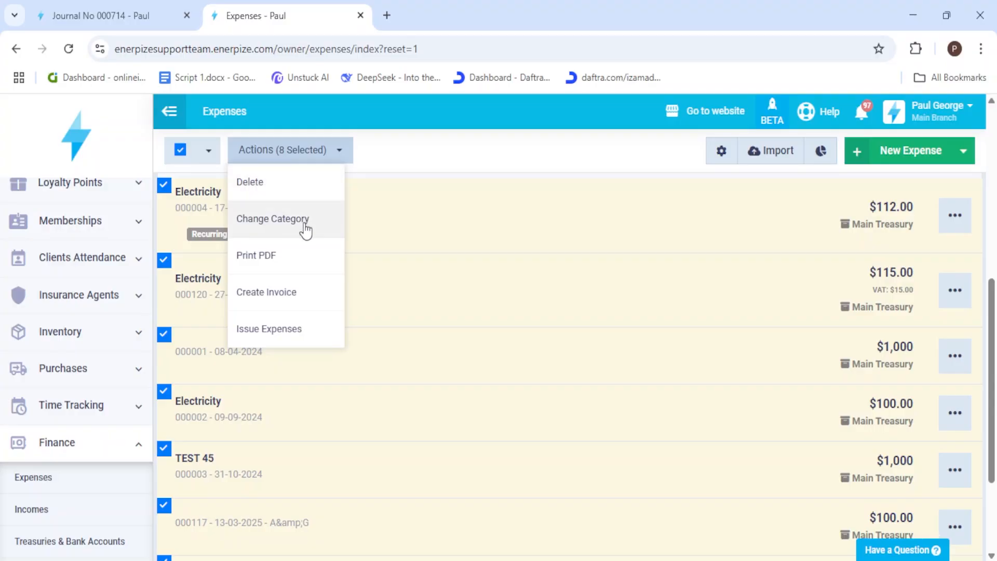
left_click(297, 330)
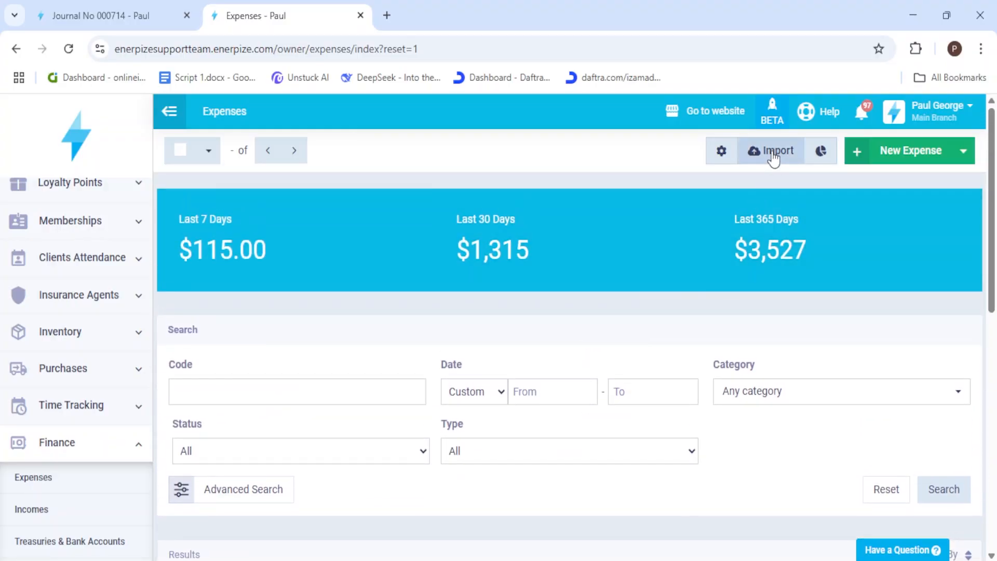
Go from the expenses list to the accounting reports and look through the report categories.
left_click(820, 152)
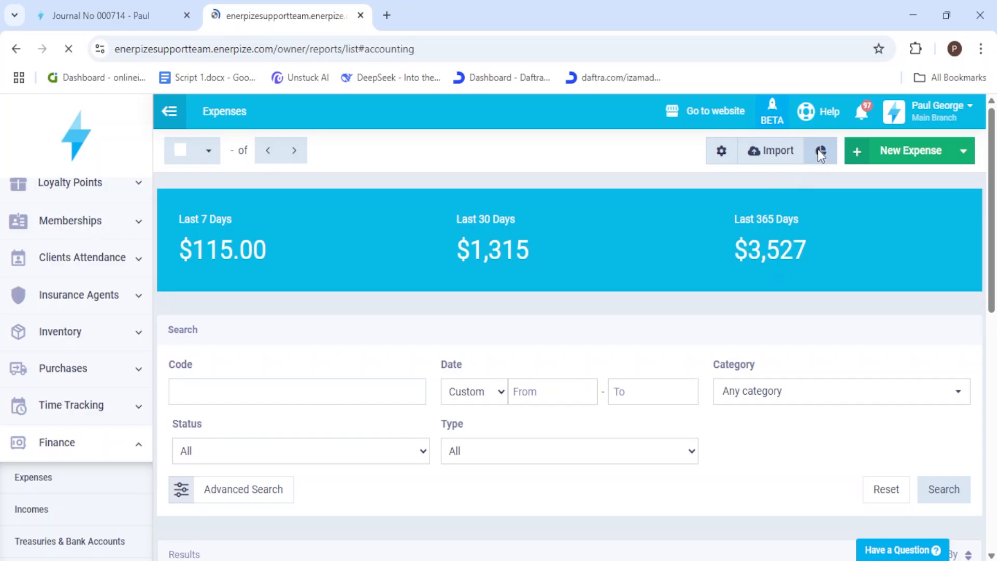
scroll(116, 441, "down", 15)
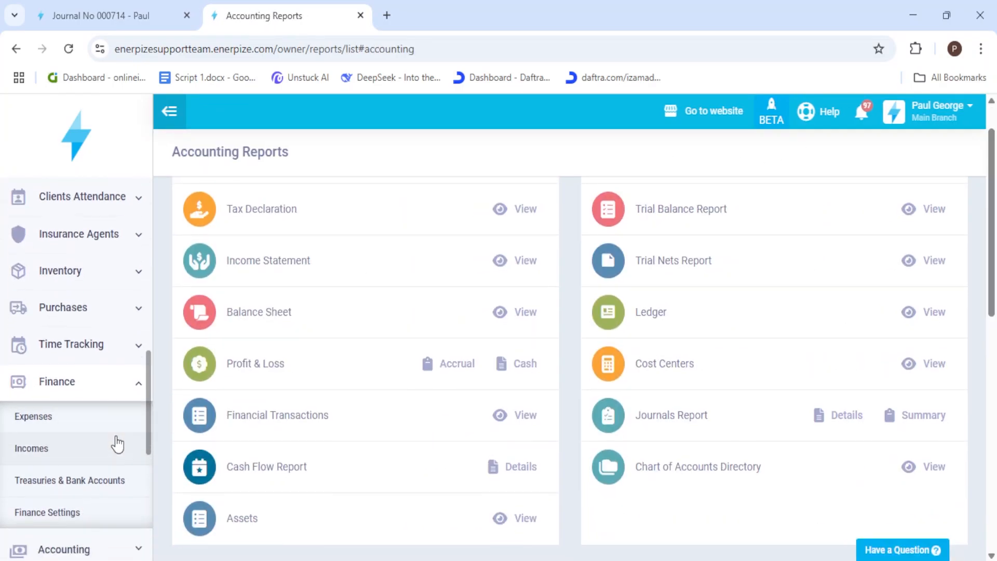
left_click(90, 484)
scroll(78, 478, "down", 3)
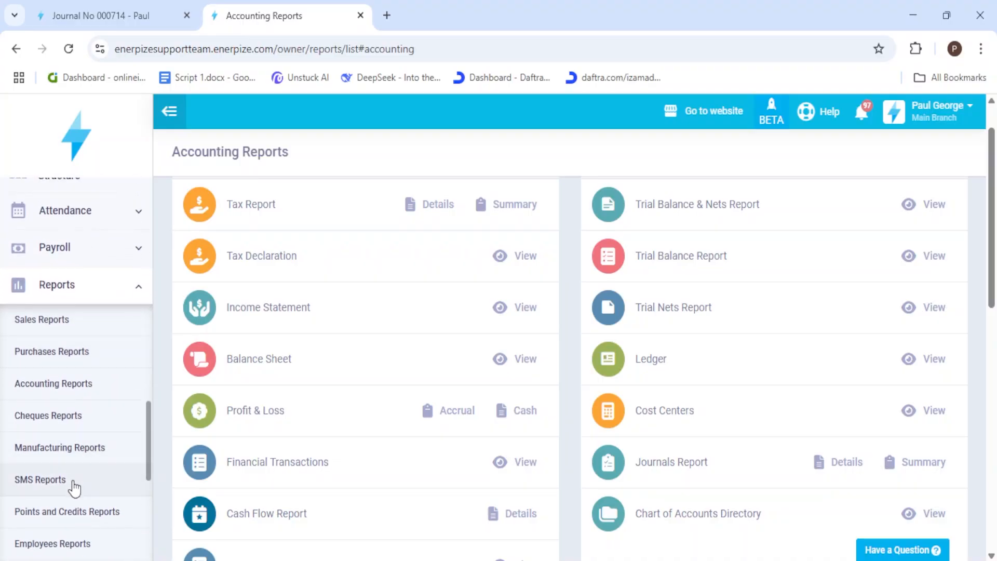
scroll(90, 415, "down", 2)
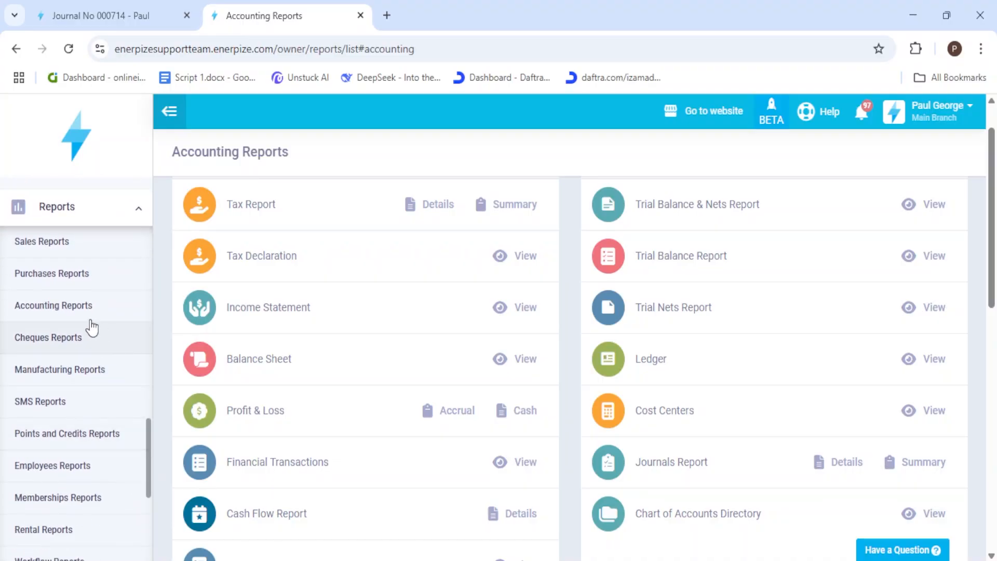
Return to the expenses list, close the old journal page, and save a new expense with an amount of 100 USD.
left_click(15, 50)
middle_click(96, 7)
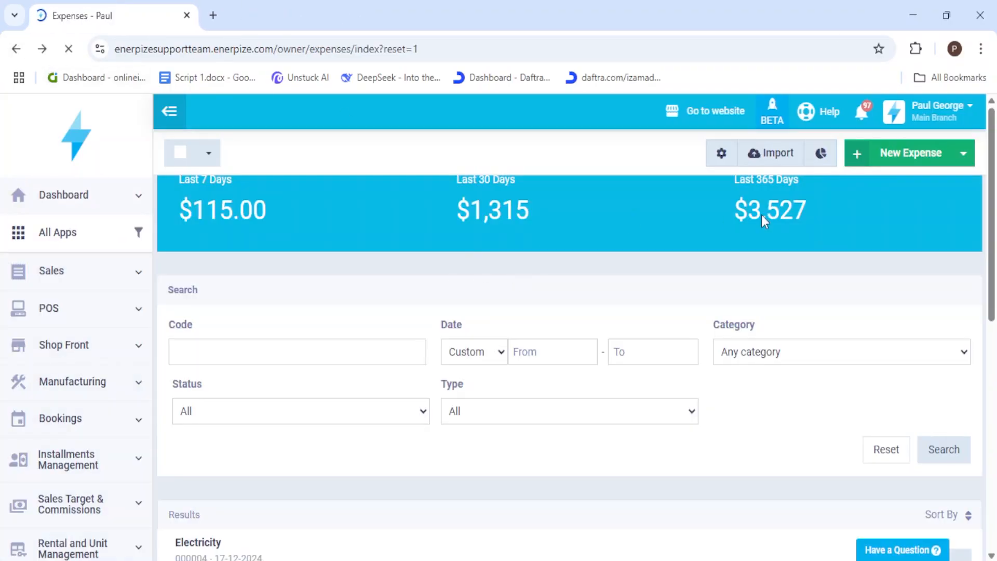
left_click(919, 153)
type("100")
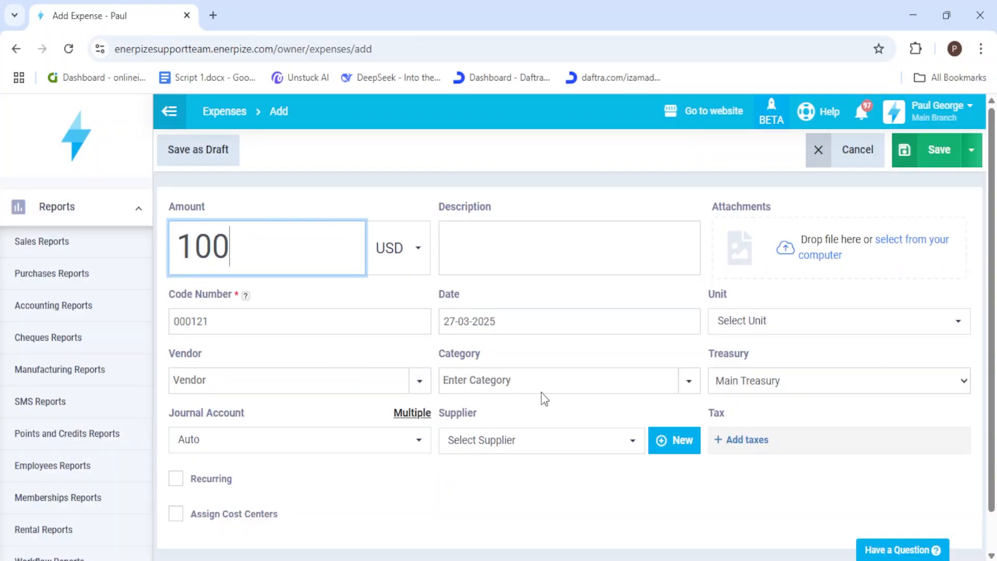
left_click(920, 159)
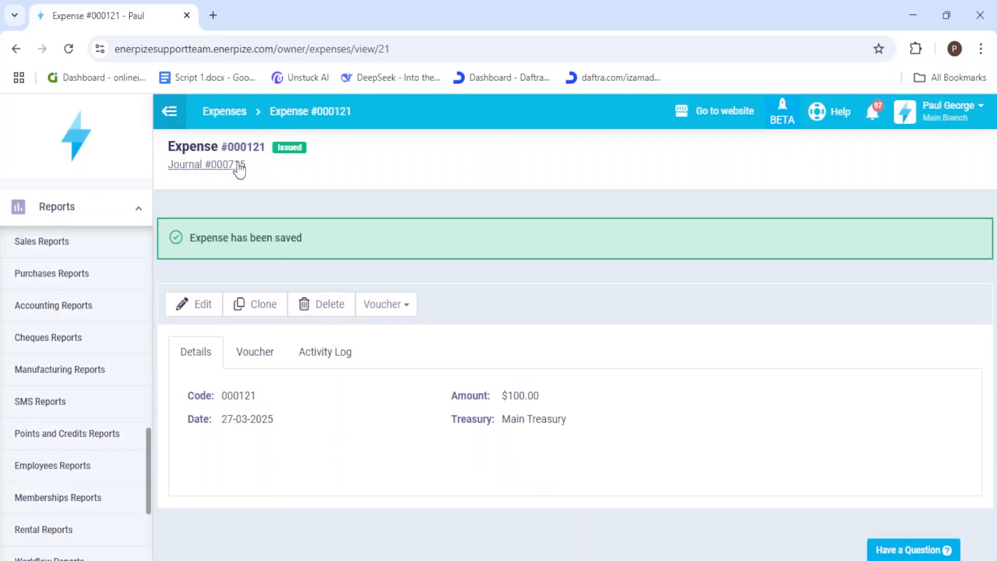
View the new expense's journal entry and examine the Other Expense account used on its debit line.
left_click(236, 165)
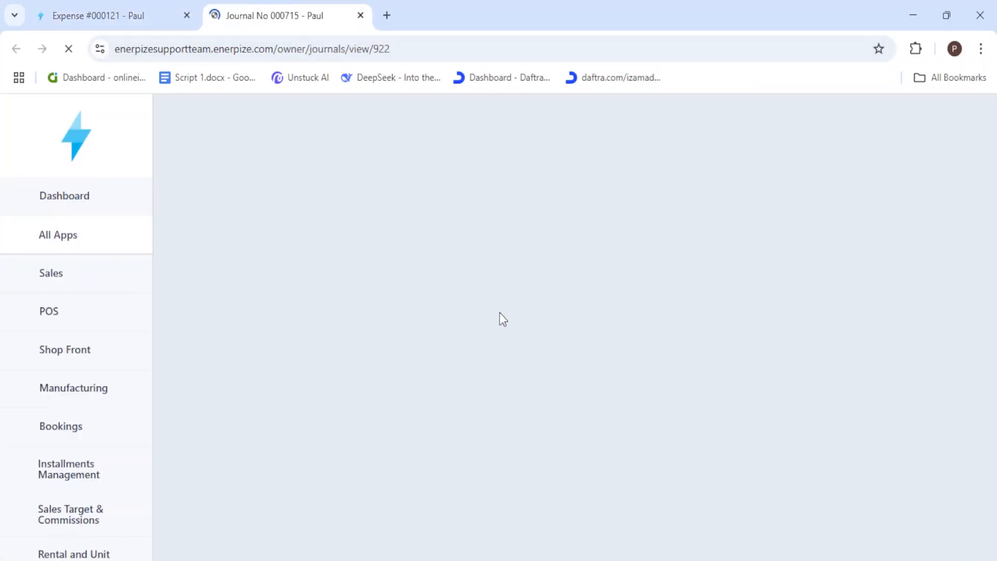
scroll(475, 295, "down", 1)
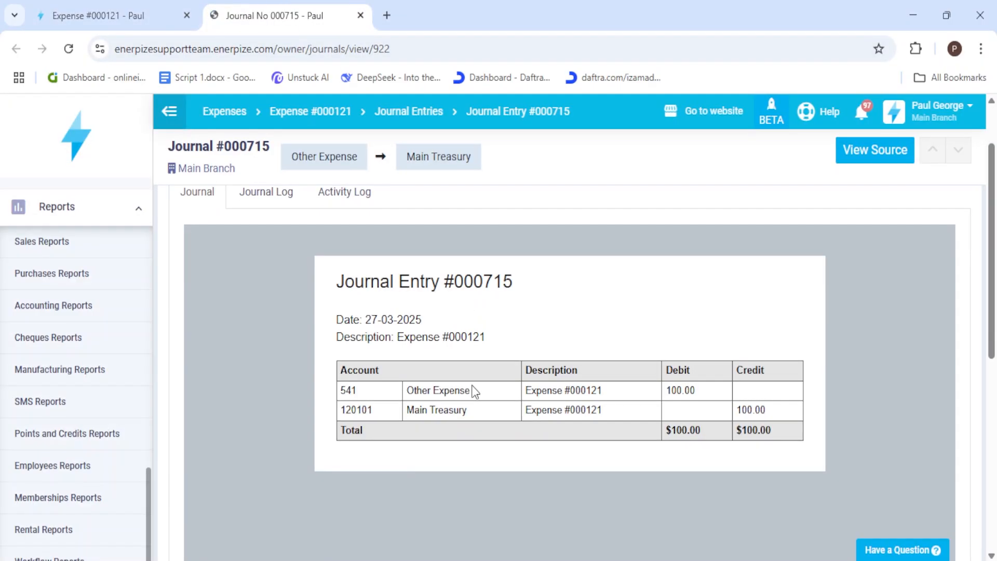
left_click_drag(478, 400, 401, 395)
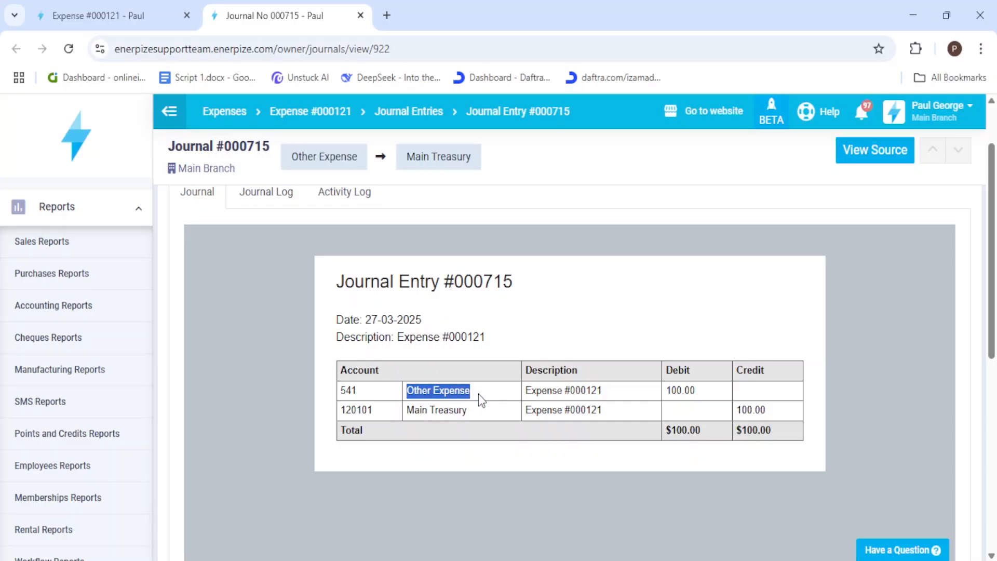
scroll(483, 395, "up", 2)
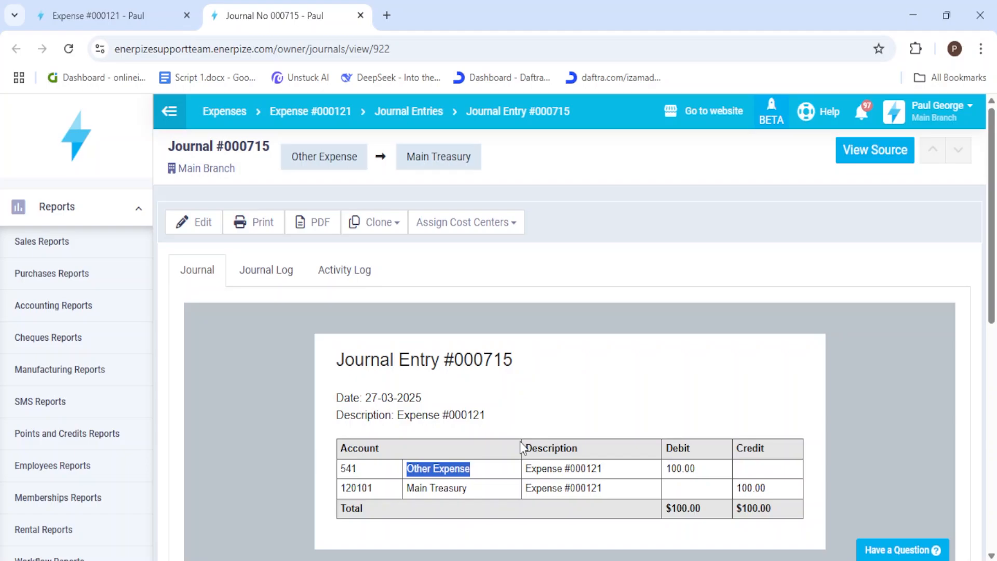
scroll(163, 444, "down", 4)
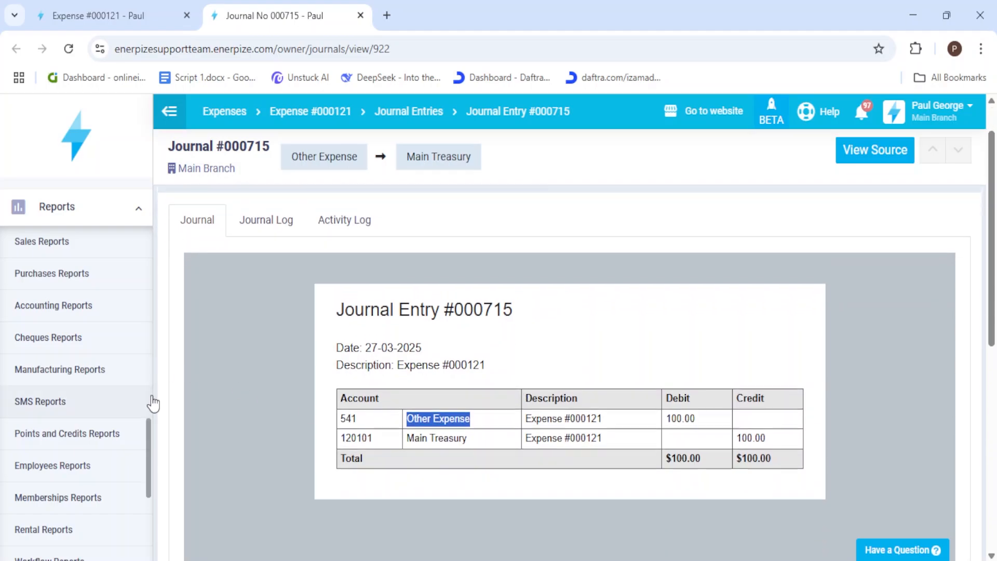
Open the Incomes list in the Finance module.
left_click_drag(149, 462, 173, 389)
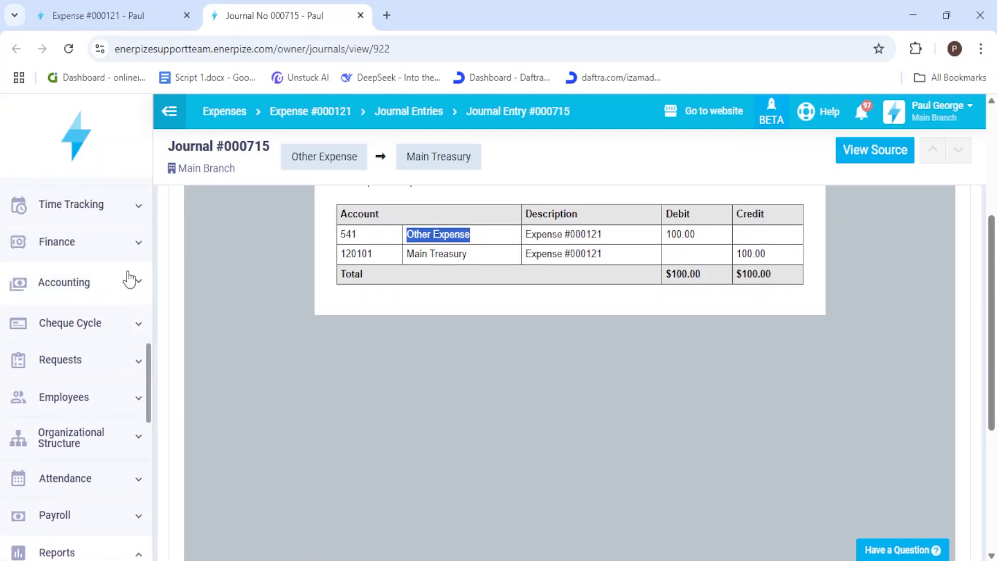
left_click(99, 242)
left_click(130, 318)
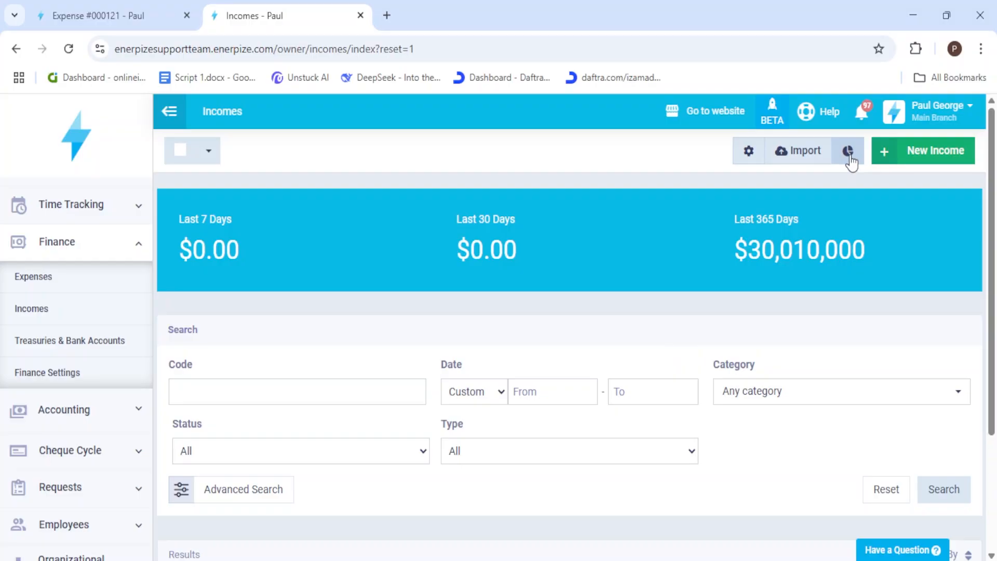
Expand the Reports section to show its report categories.
scroll(138, 468, "down", 5)
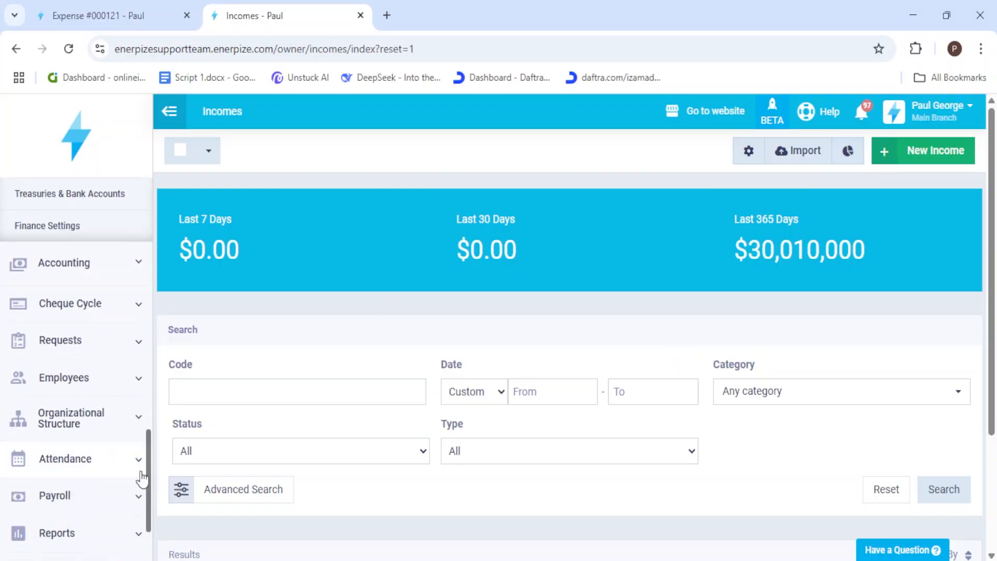
left_click(105, 429)
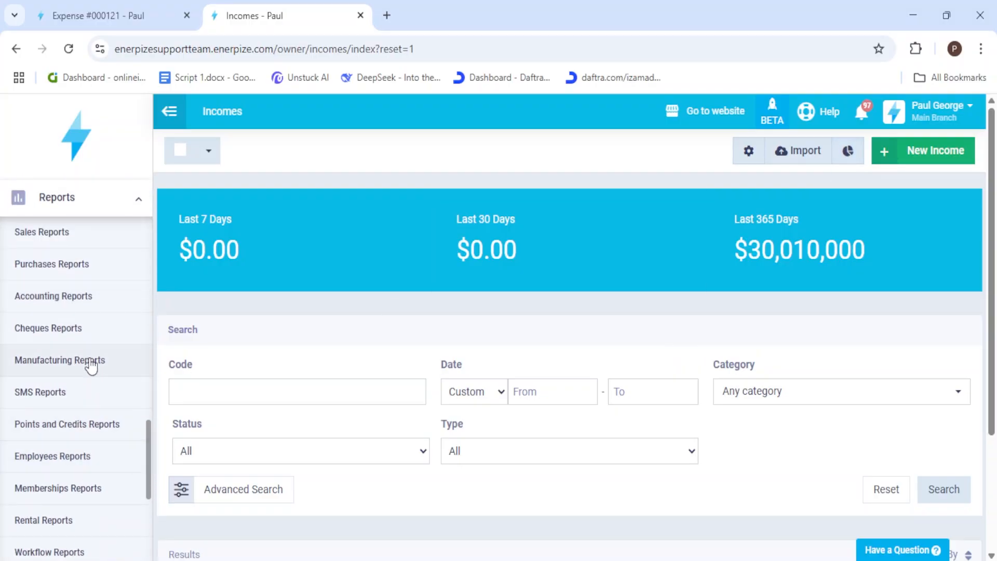